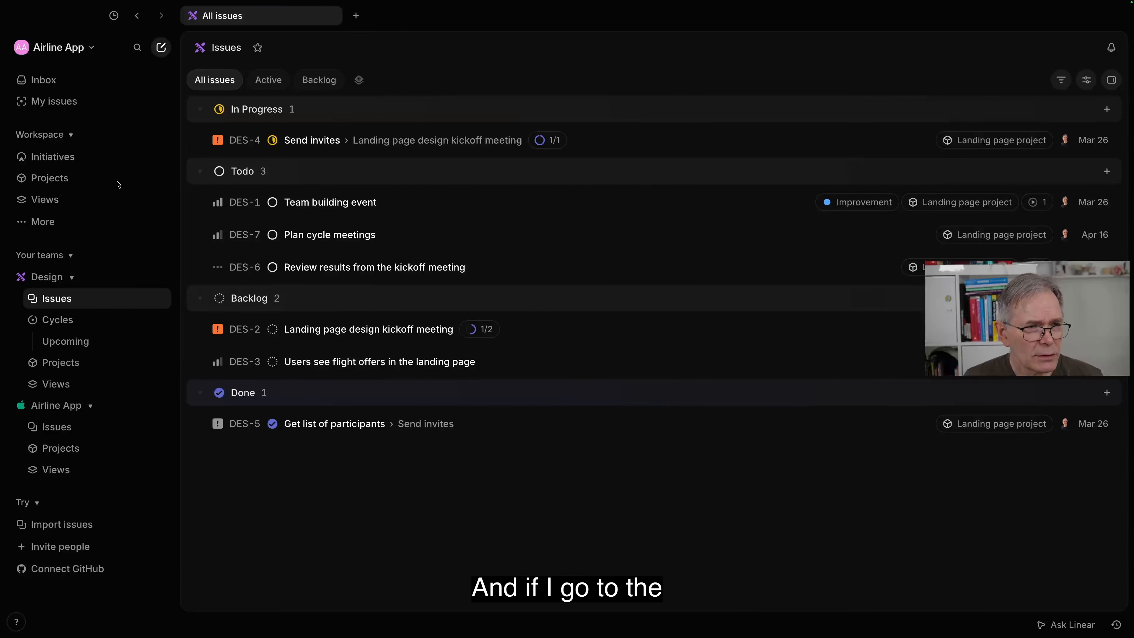
Step: Start a new initiative in the workspace named "Integrate Slack into App developer channel"
click(54, 157)
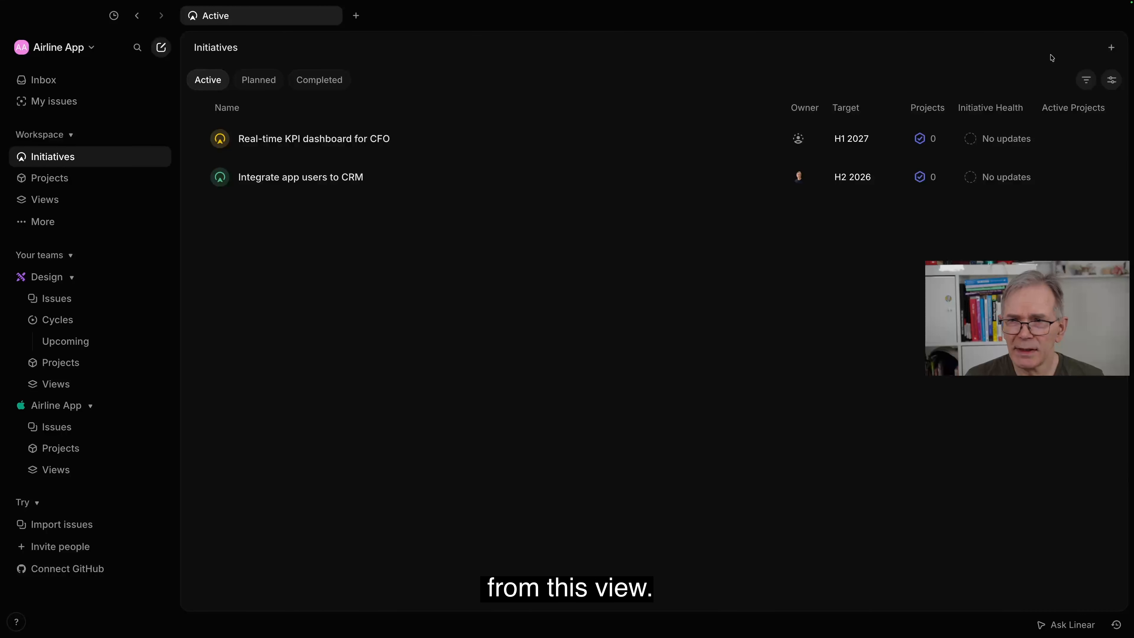
click(1112, 48)
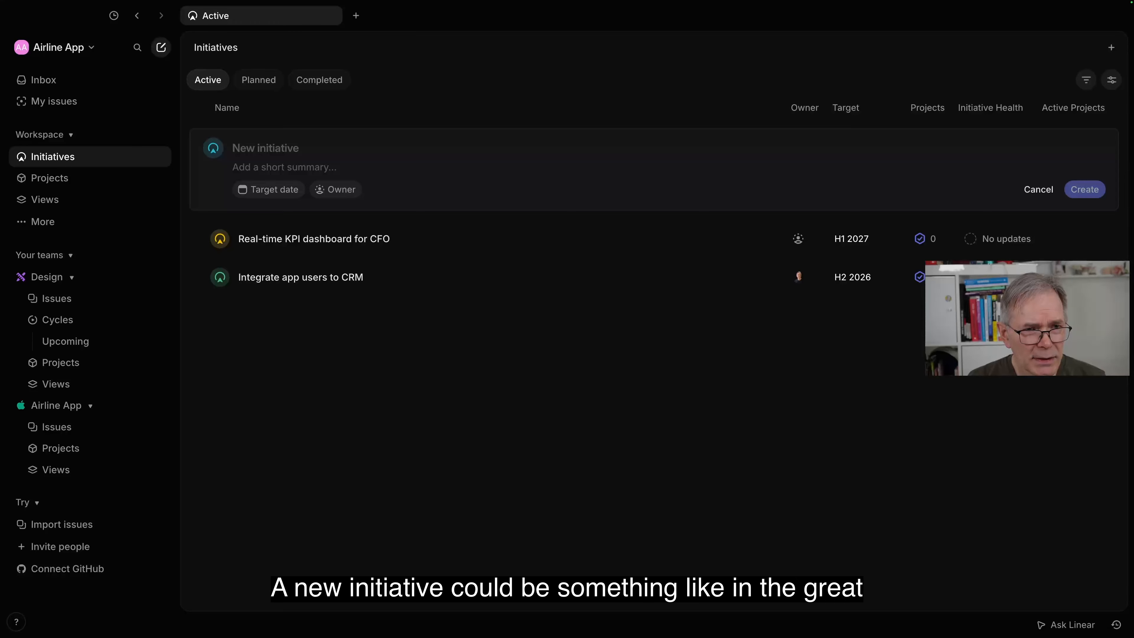
text(Integ)
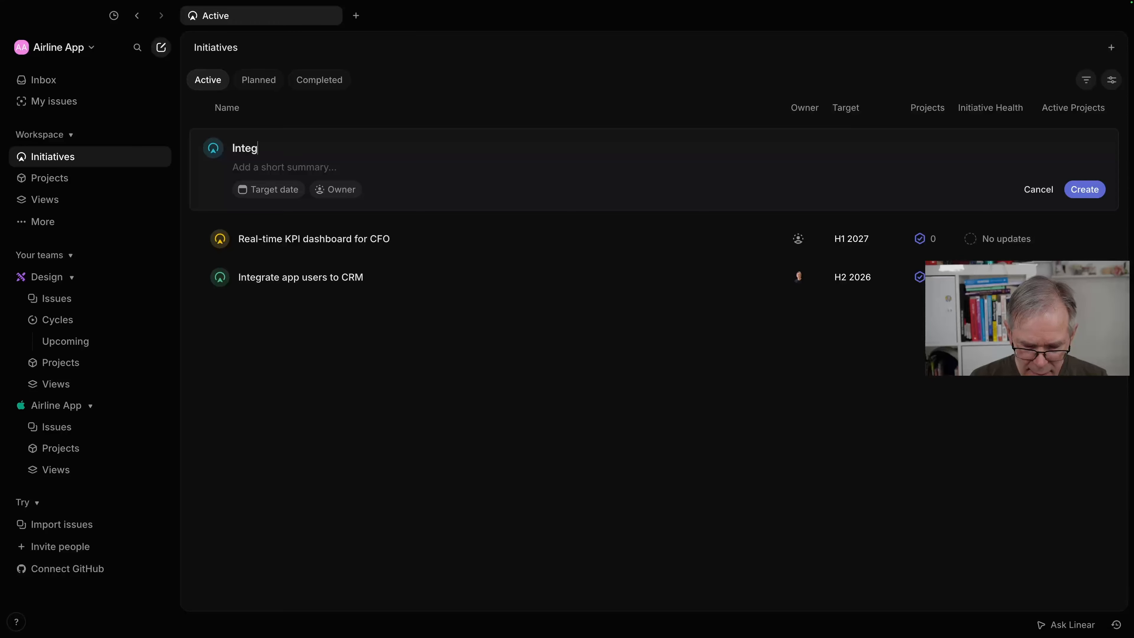
text(rate )
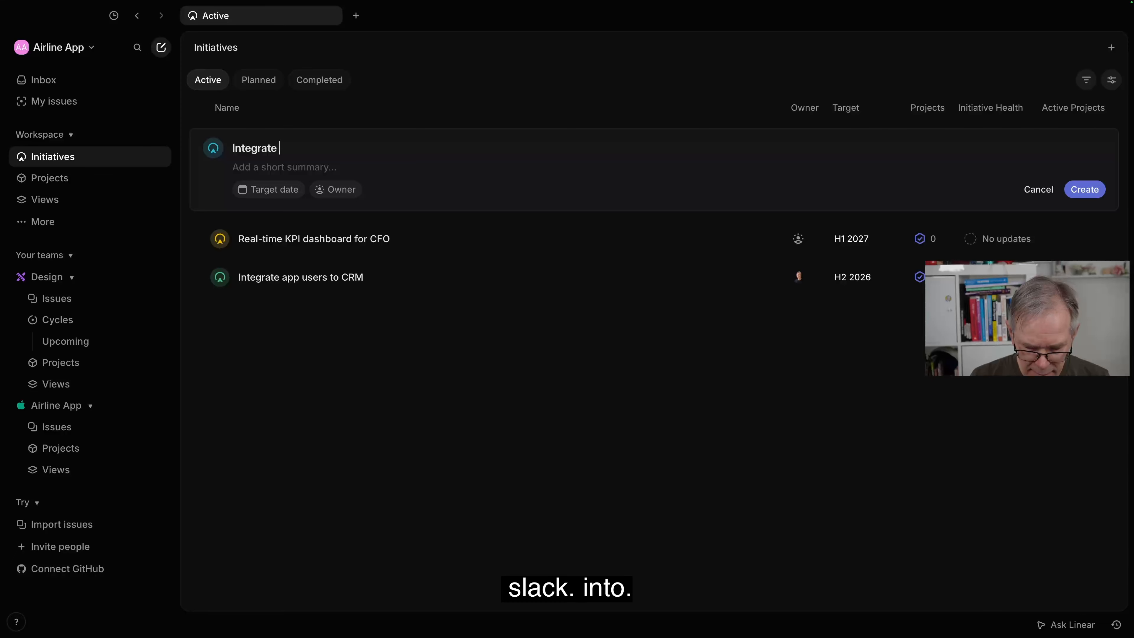
text(Slack)
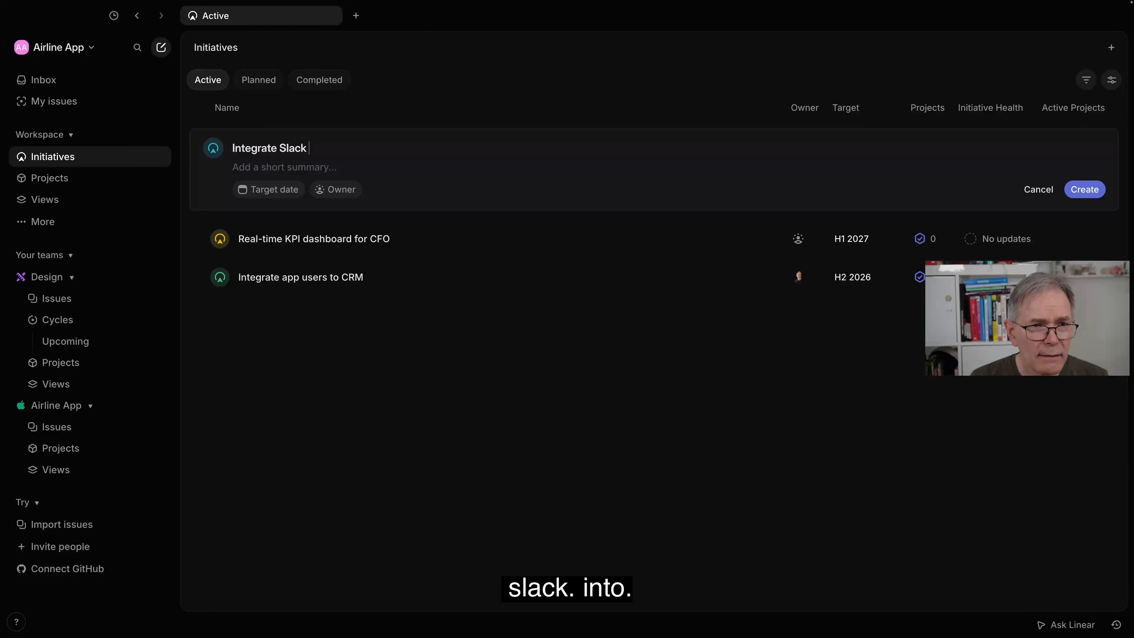
text( into )
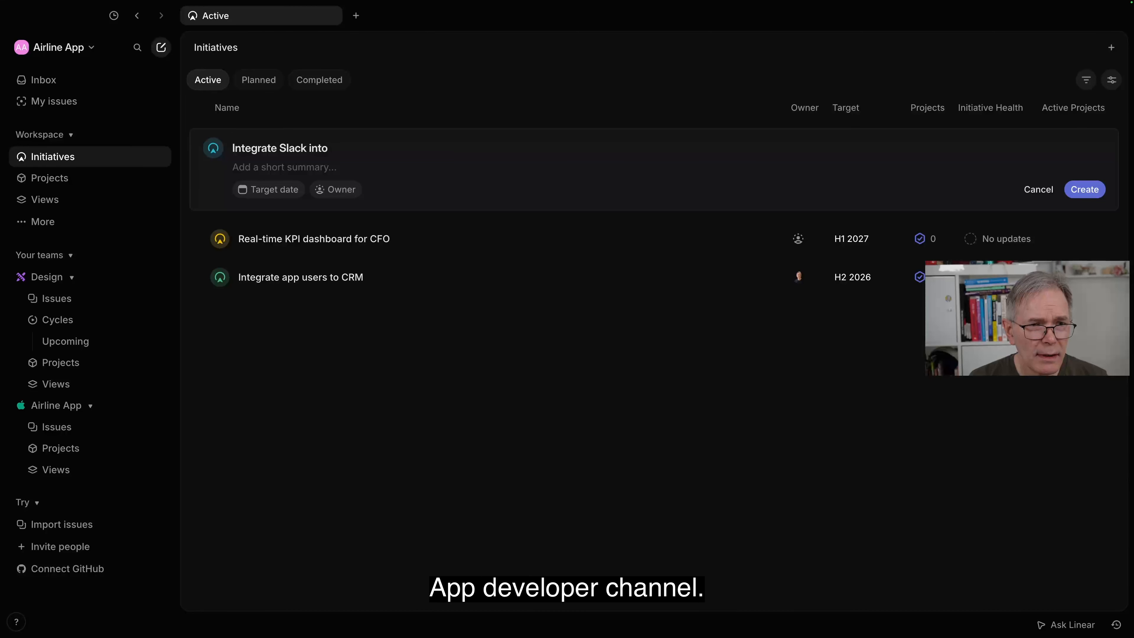
text(App developer )
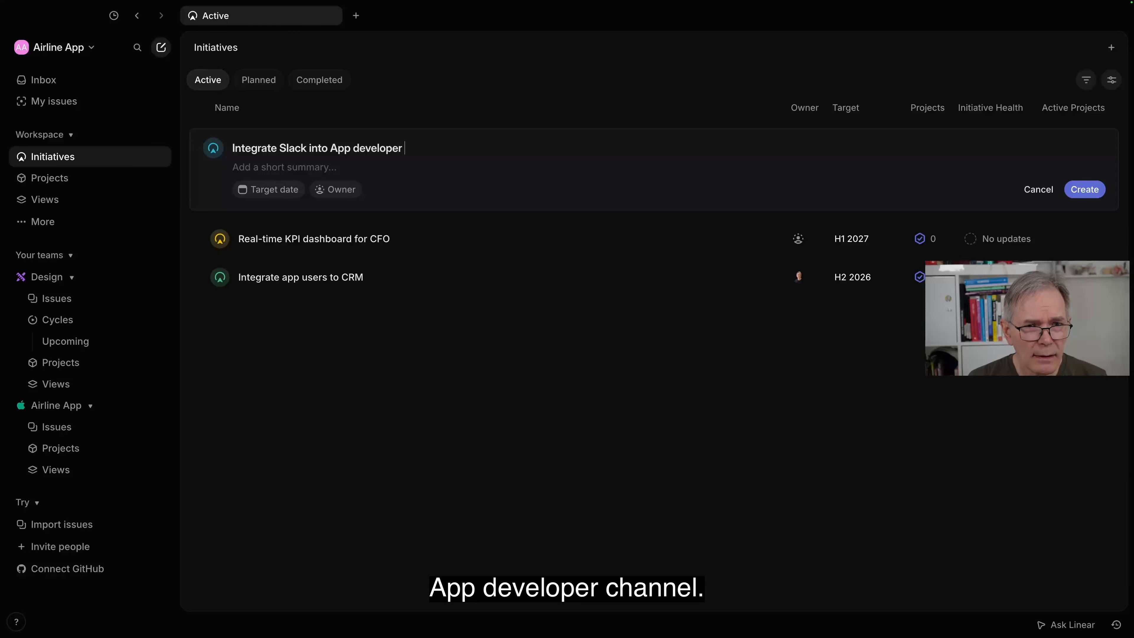
text(channel)
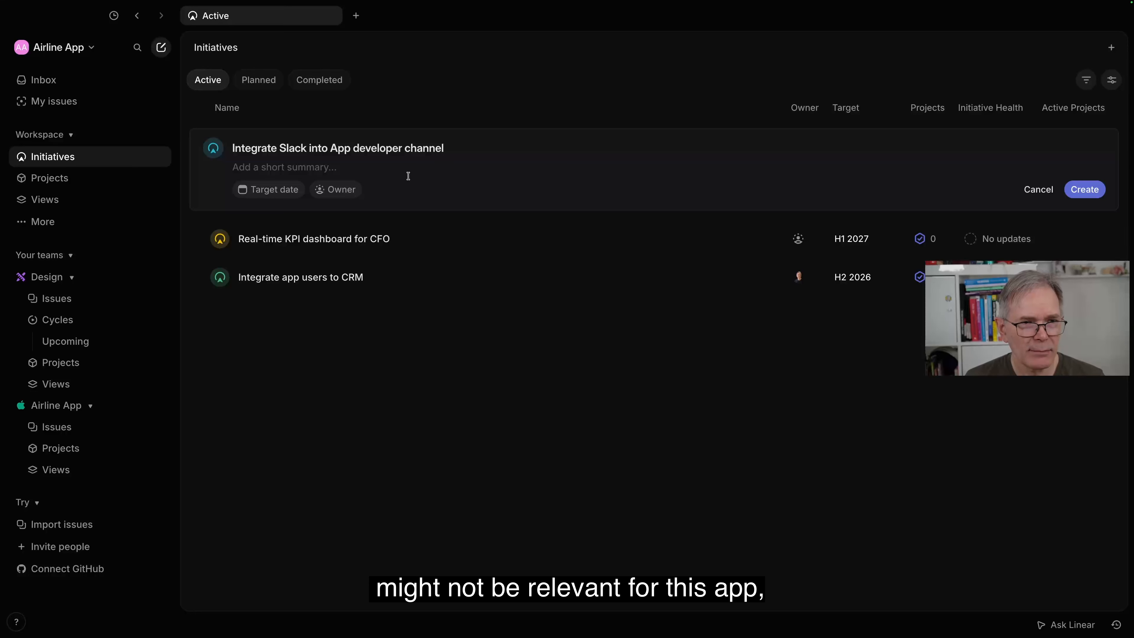
Step: Set the new initiative's target date to the quarter Q2 2026 and create the initiative
click(279, 191)
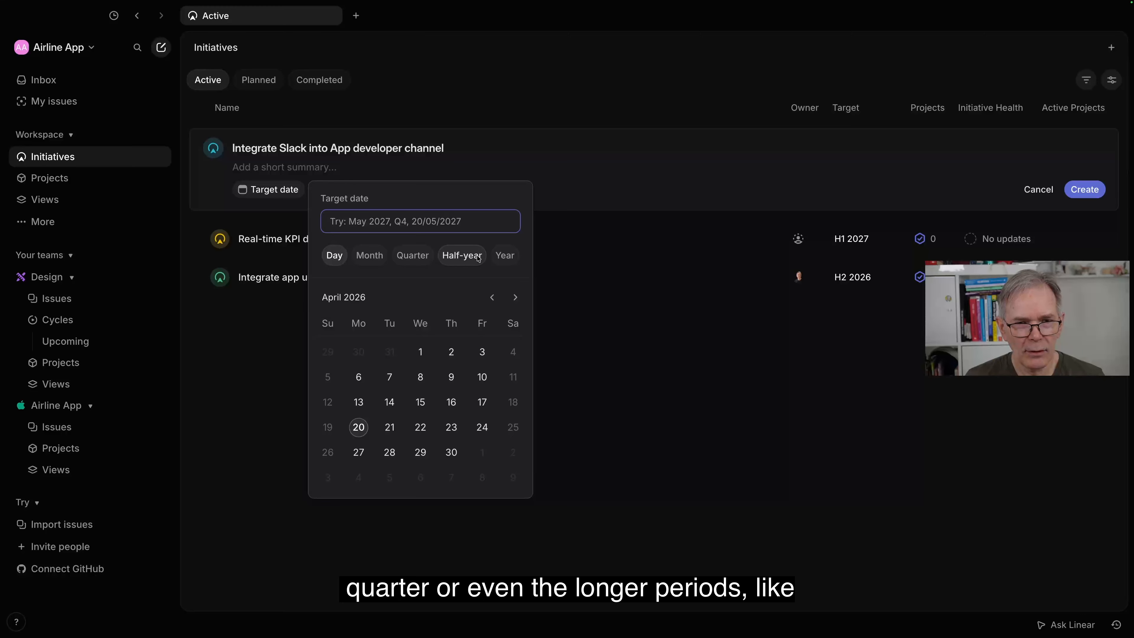
click(414, 258)
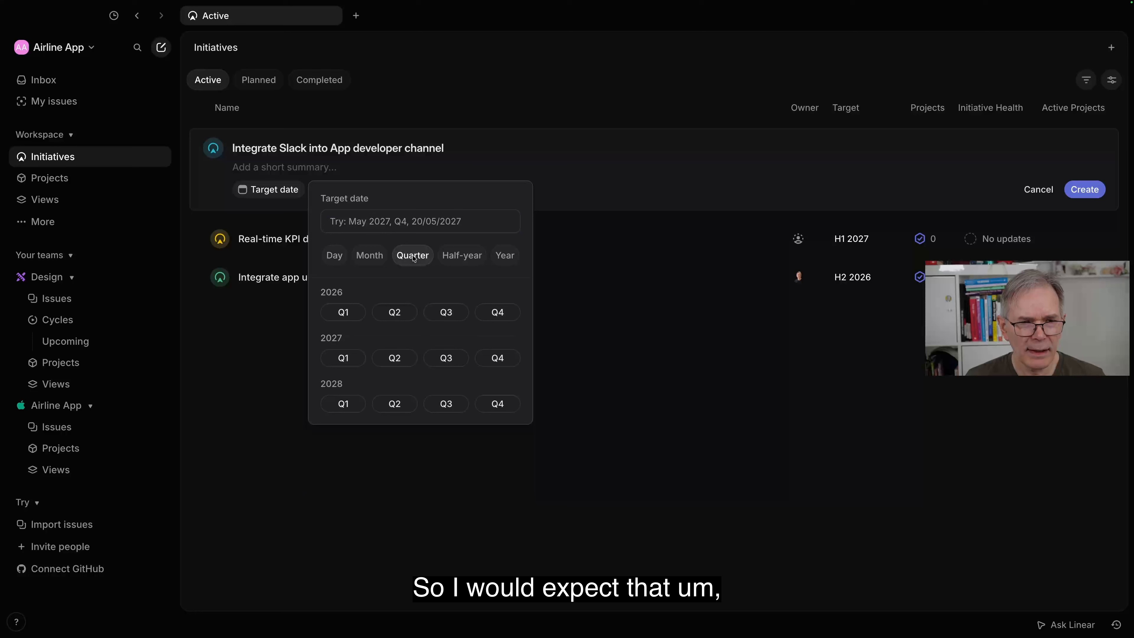
click(395, 312)
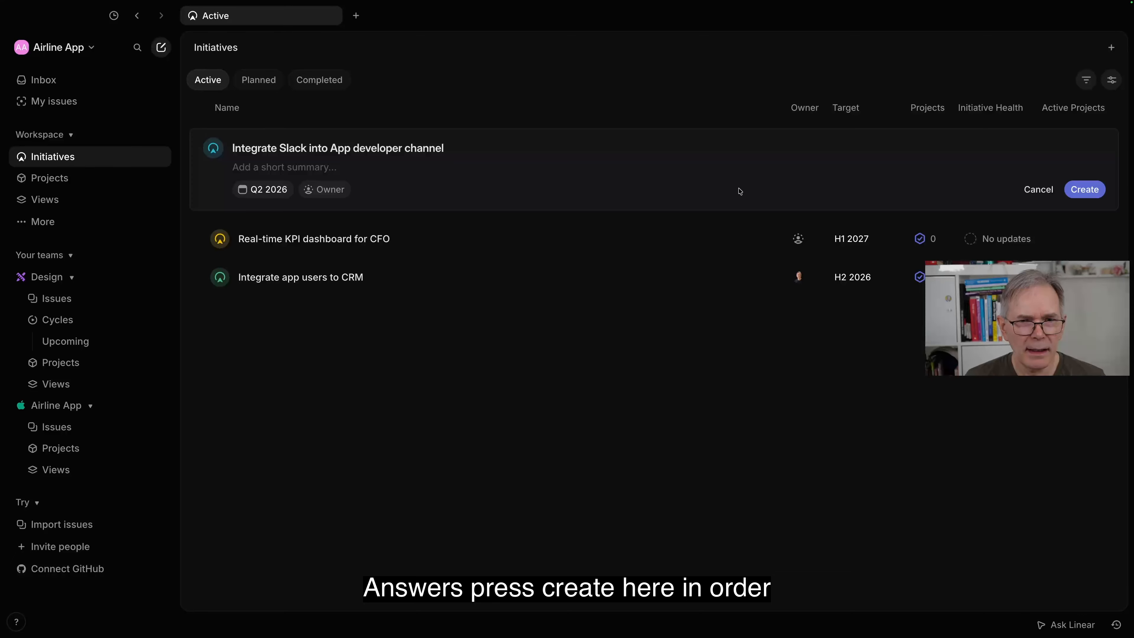
click(1076, 190)
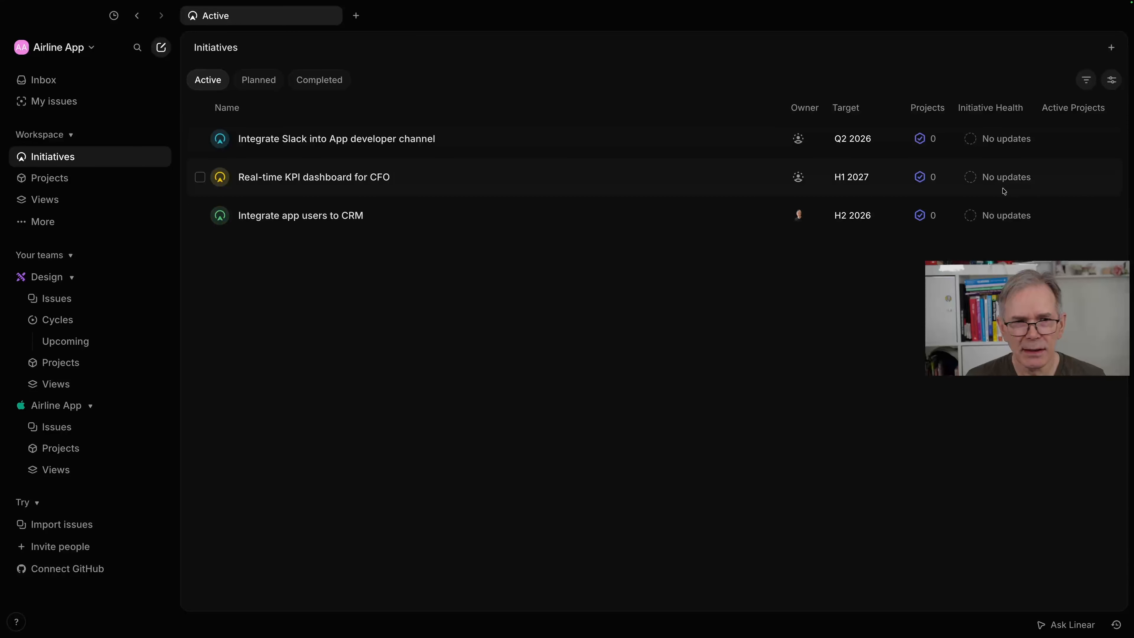
Step: Open the "Real-time KPI dashboard for CFO" initiative and examine its update form, description and projects section without posting an update
click(361, 178)
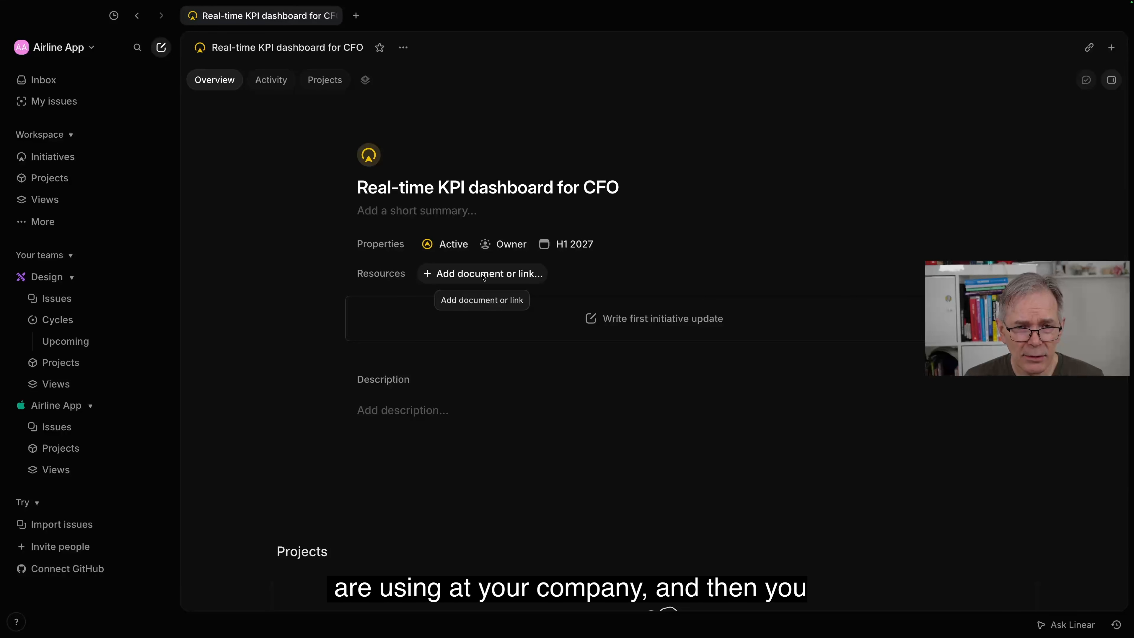
click(622, 320)
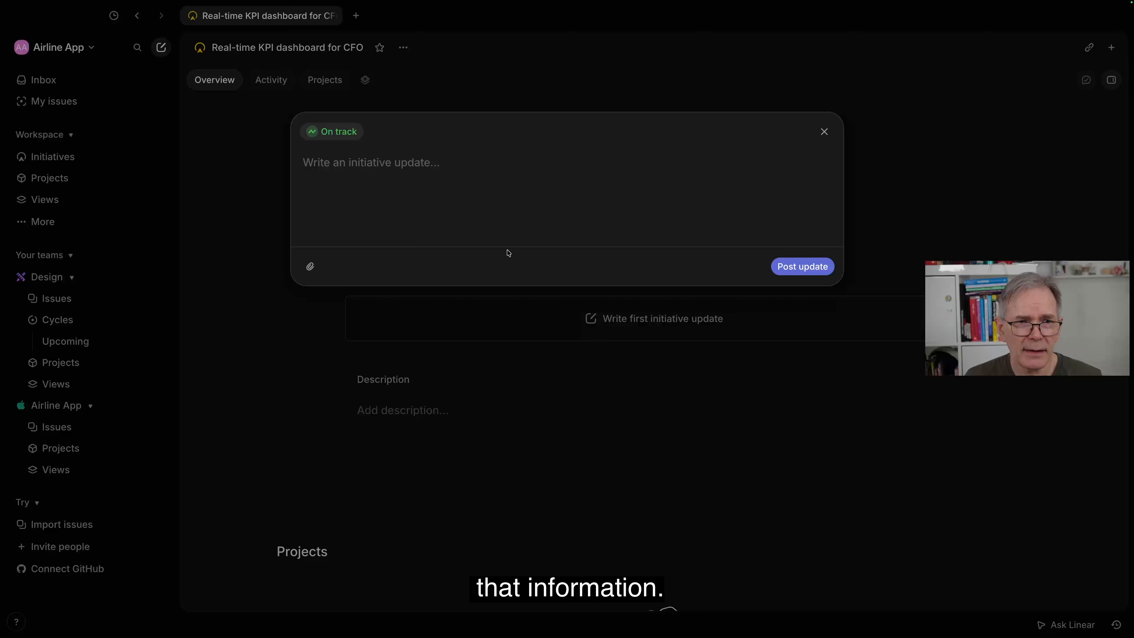
key(Escape)
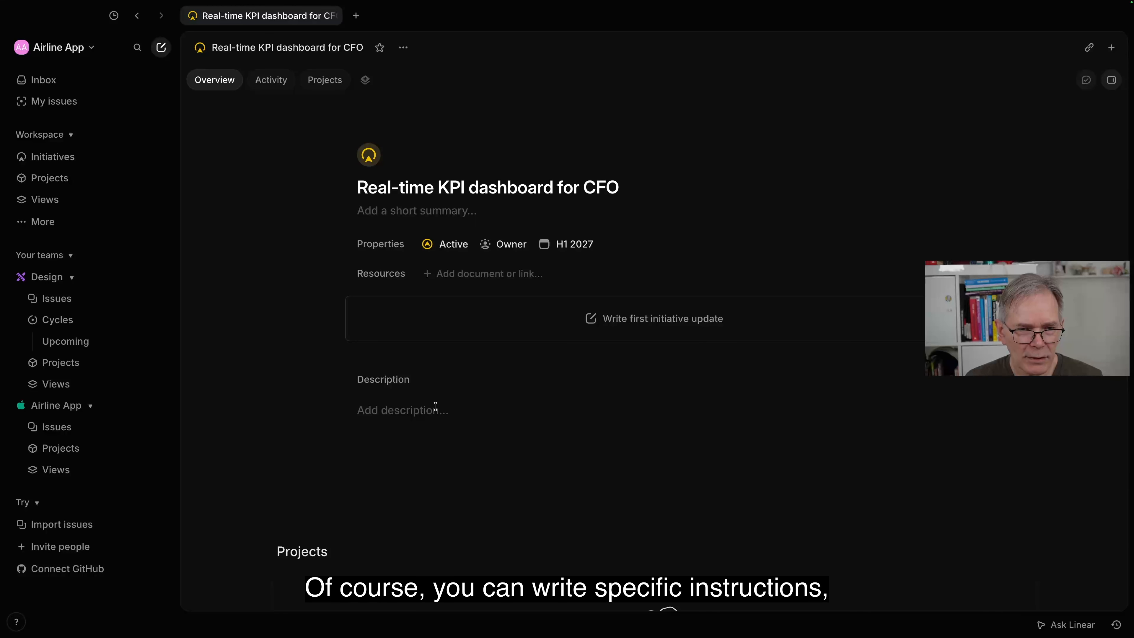
scroll(435, 406, down, 2)
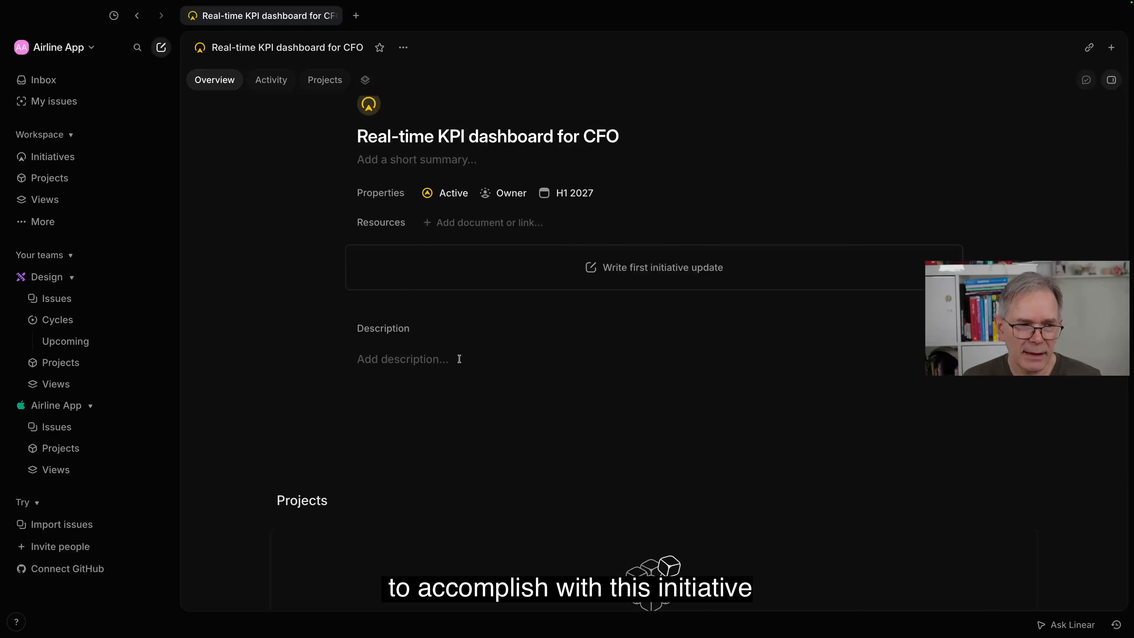
scroll(459, 359, down, 5)
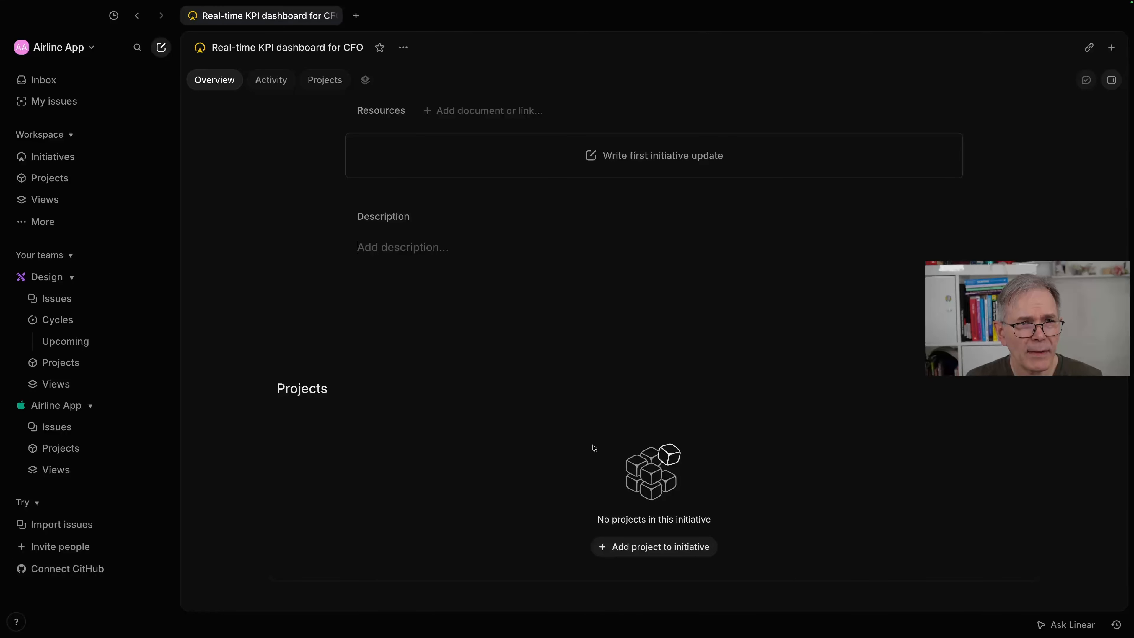
scroll(594, 448, up, 5)
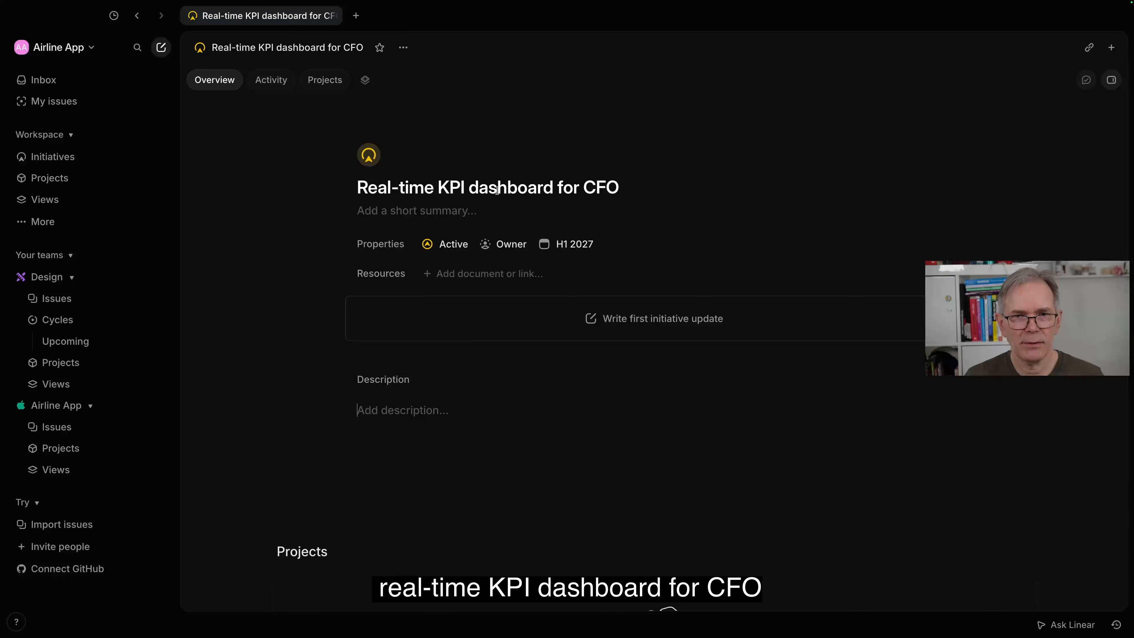
Step: Create a new project named "Dashboard development project" within the "Real-time KPI dashboard for CFO" initiative, and return to the initiatives list
scroll(572, 201, down, 5)
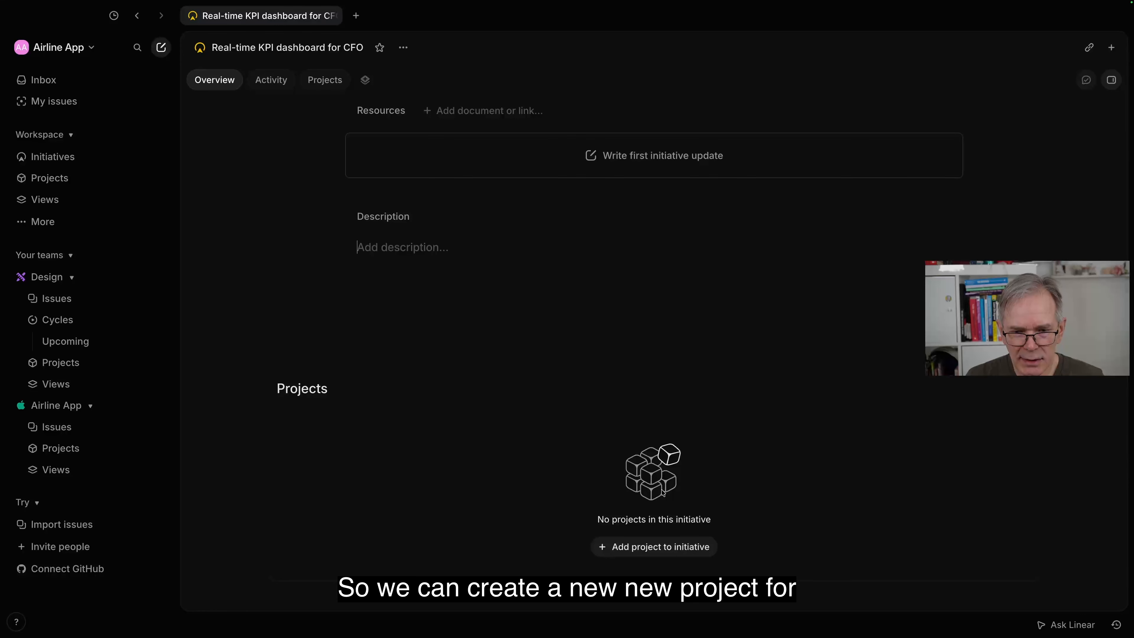
click(642, 550)
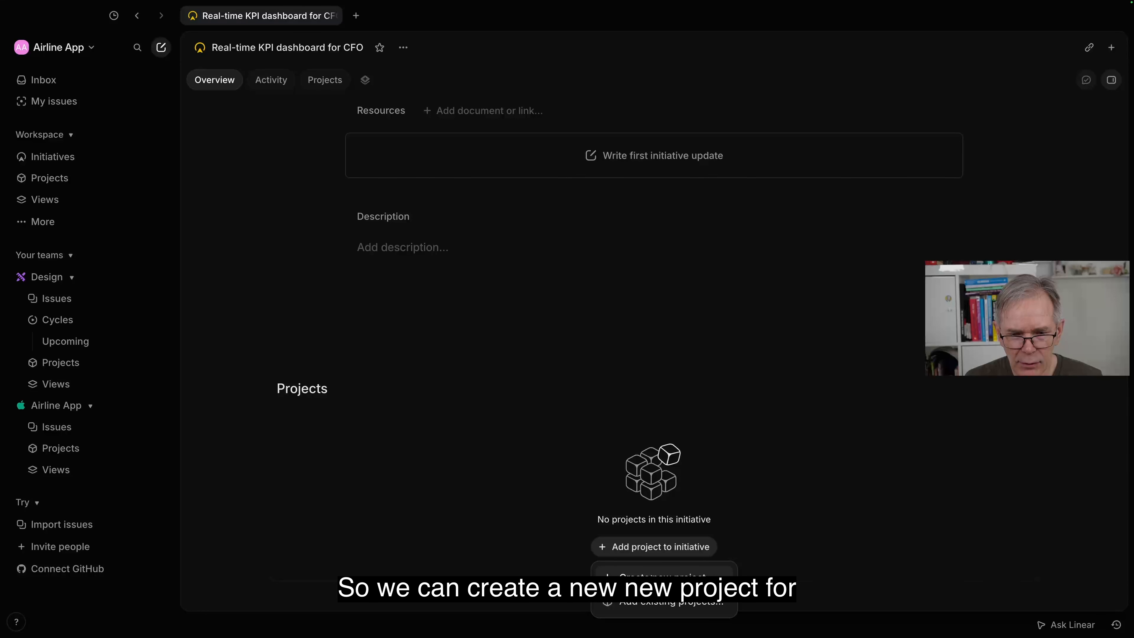
click(661, 577)
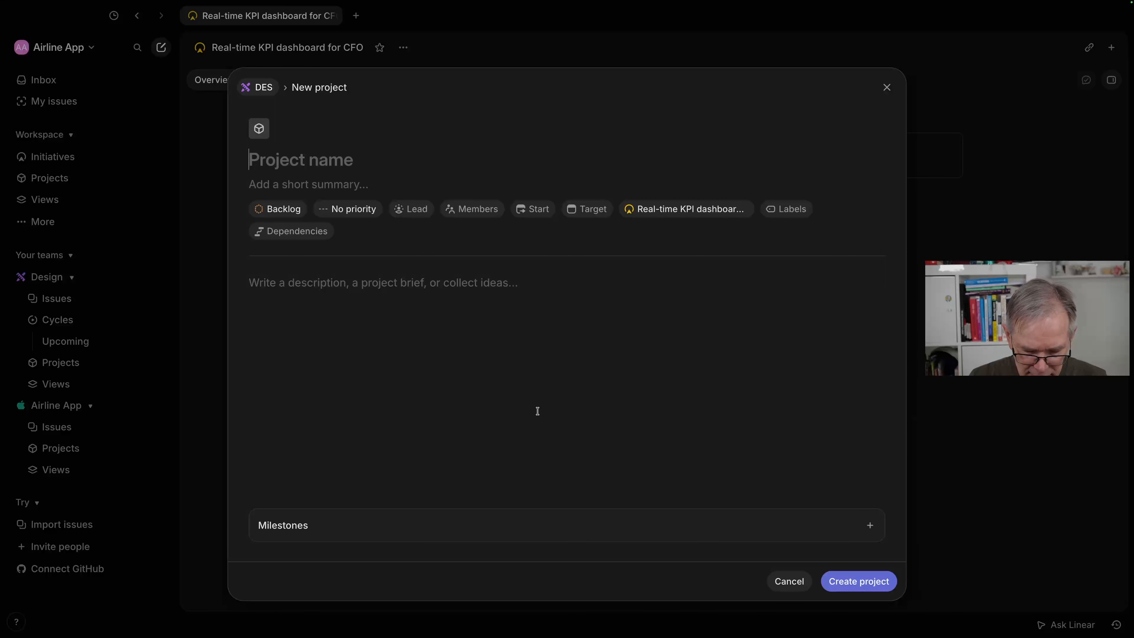
text(Da)
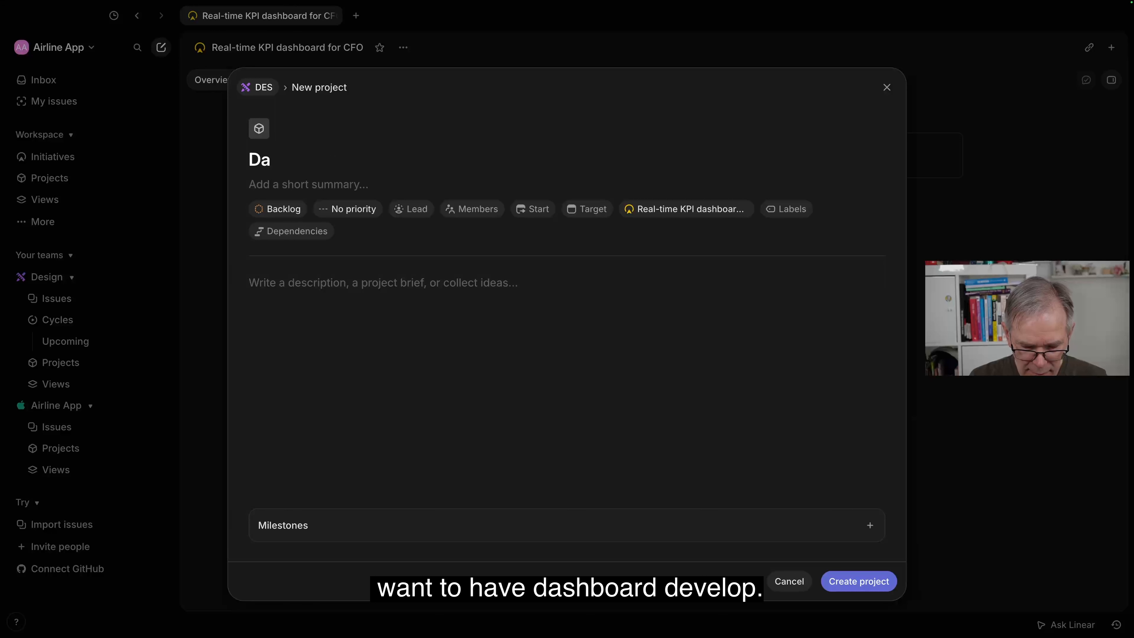
text(shboar)
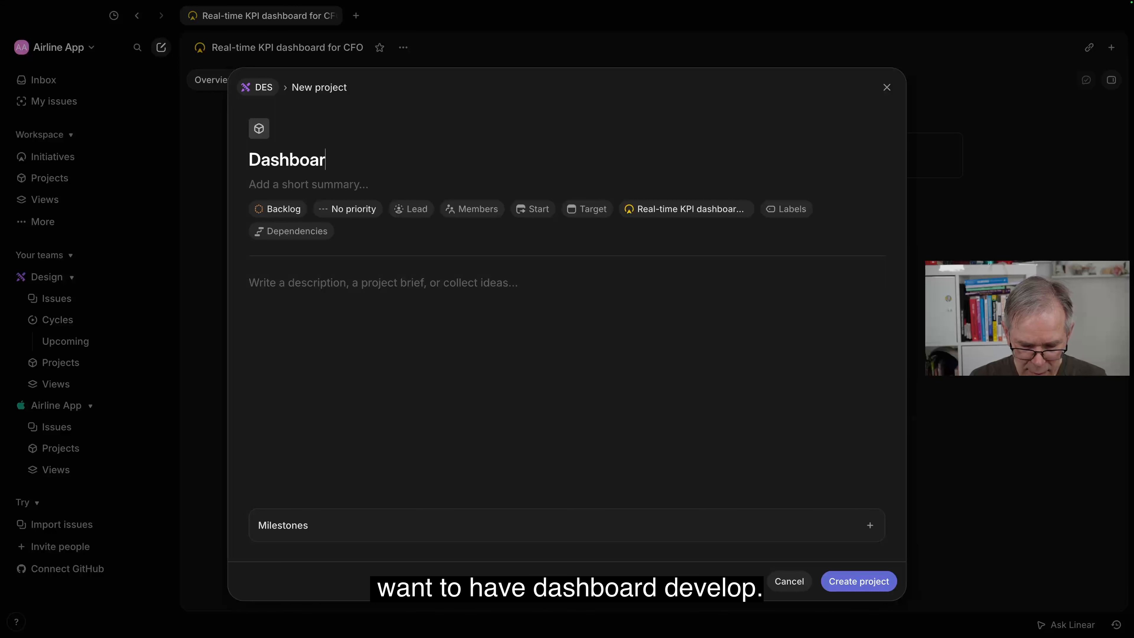
text(d deve)
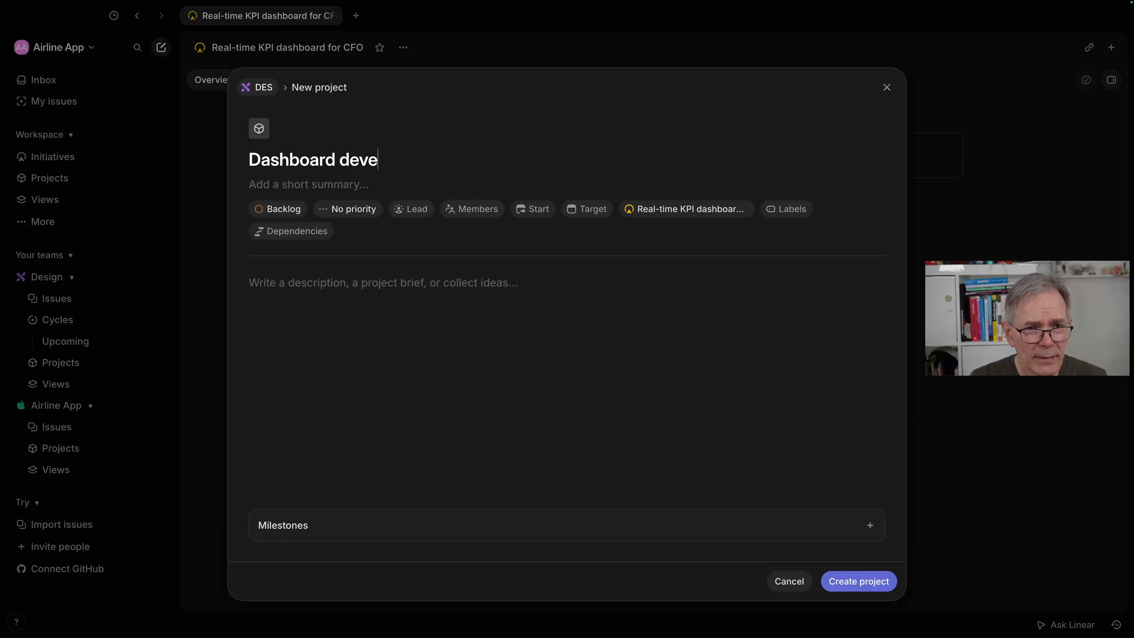
text(k)
key(BackSpace)
text(lopemn)
key(BackSpace)
key(BackSpace)
key(BackSpace)
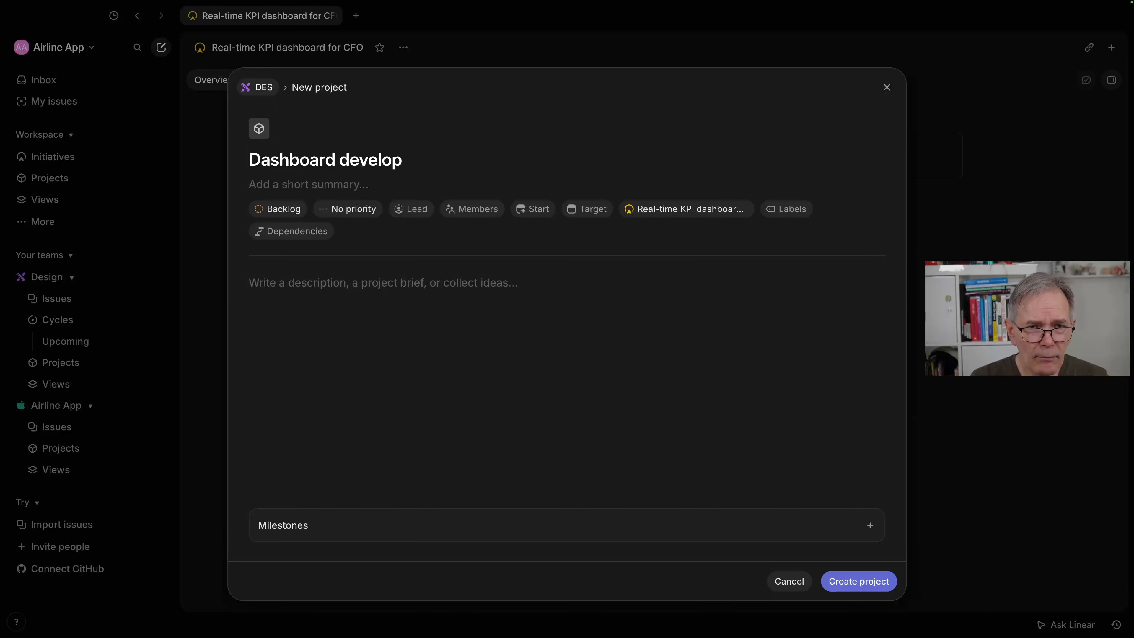
text(ment project)
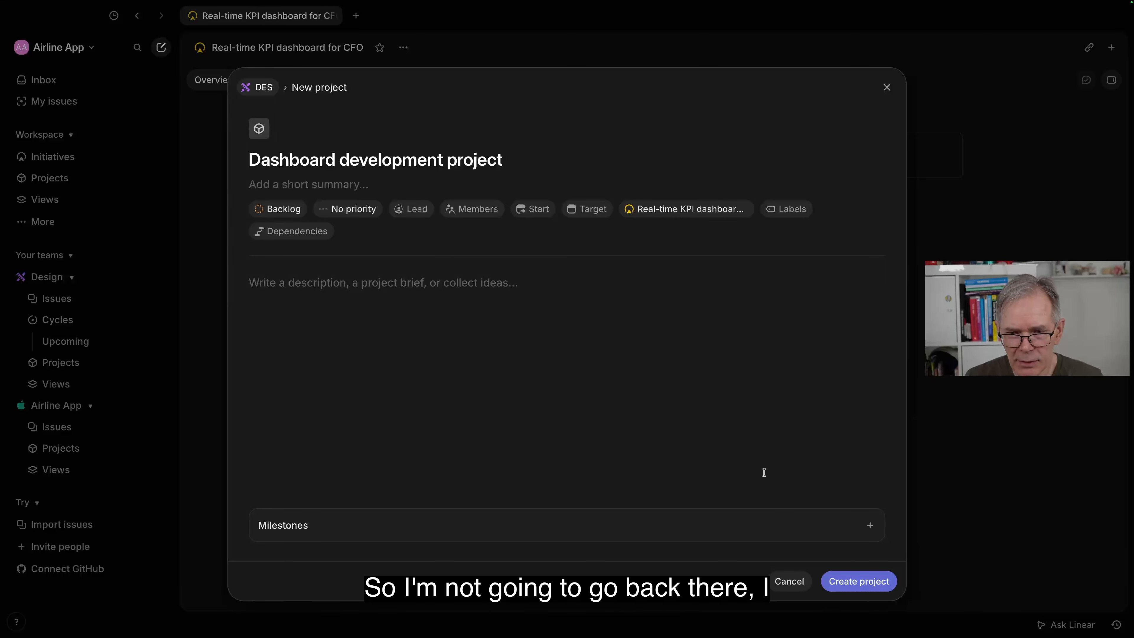
click(865, 590)
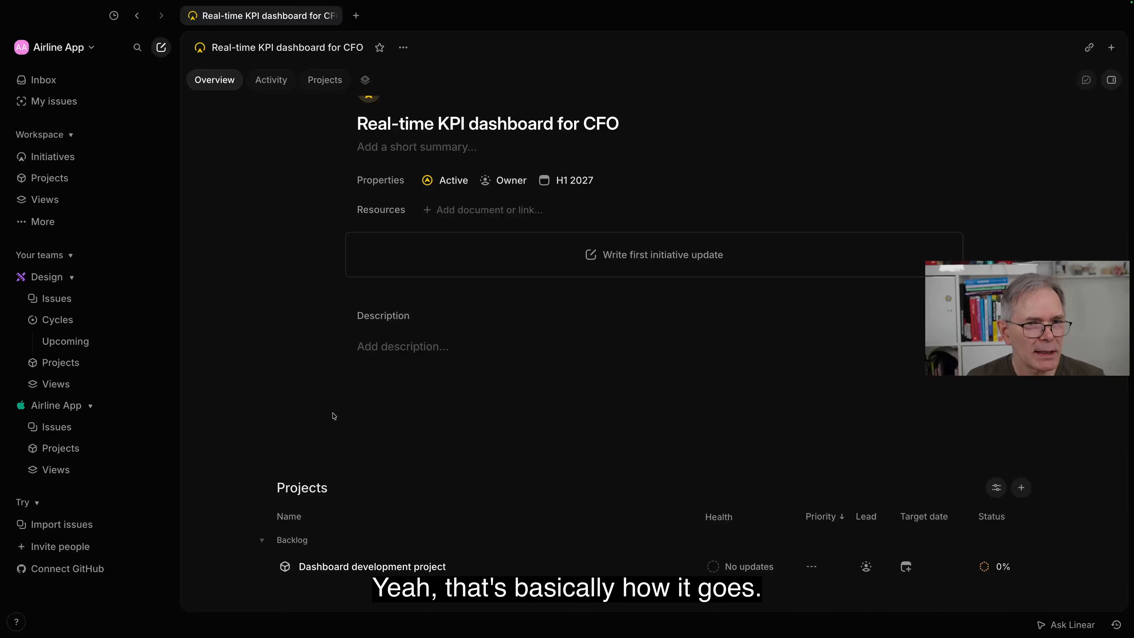
click(68, 157)
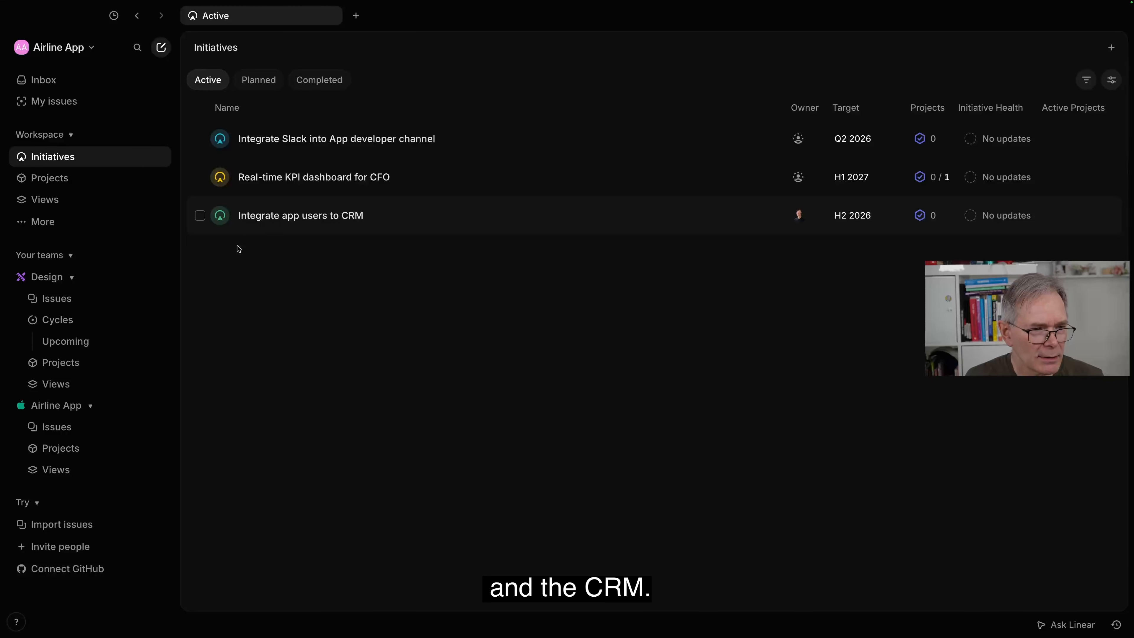
Step: Rename the "Airline App" team as "Engineering and Platform" in its general team settings
click(62, 406)
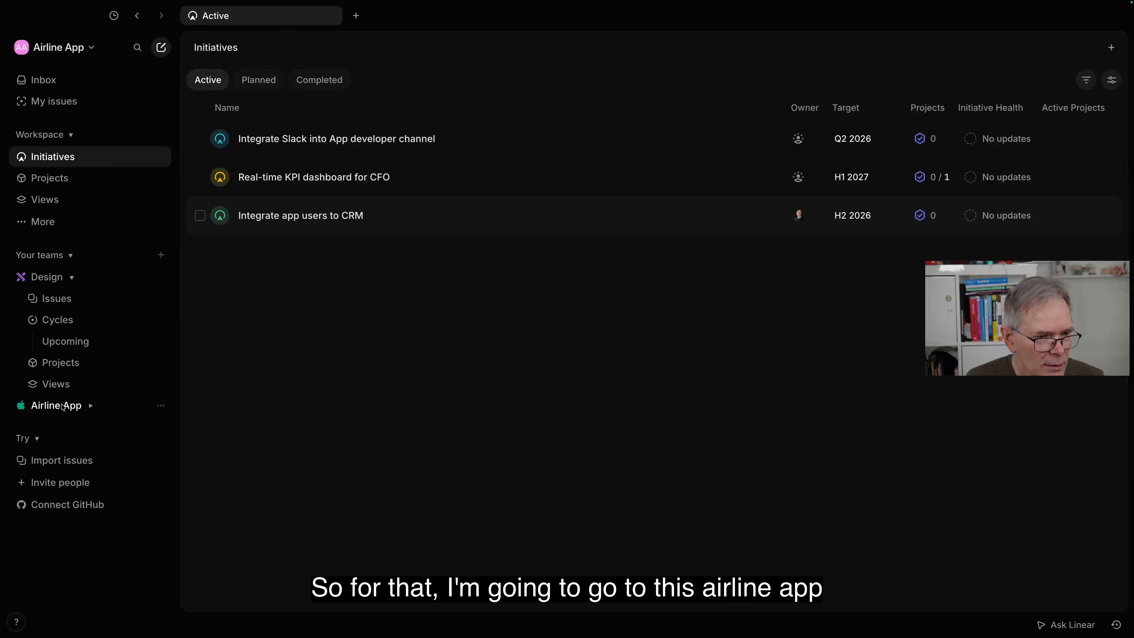
click(160, 406)
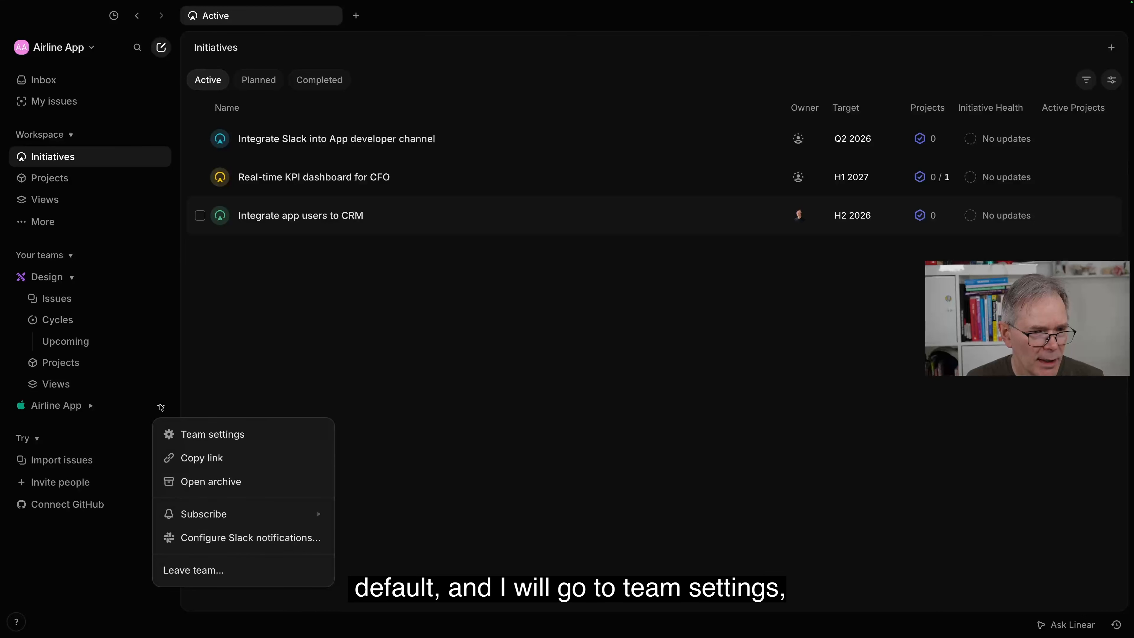
click(204, 435)
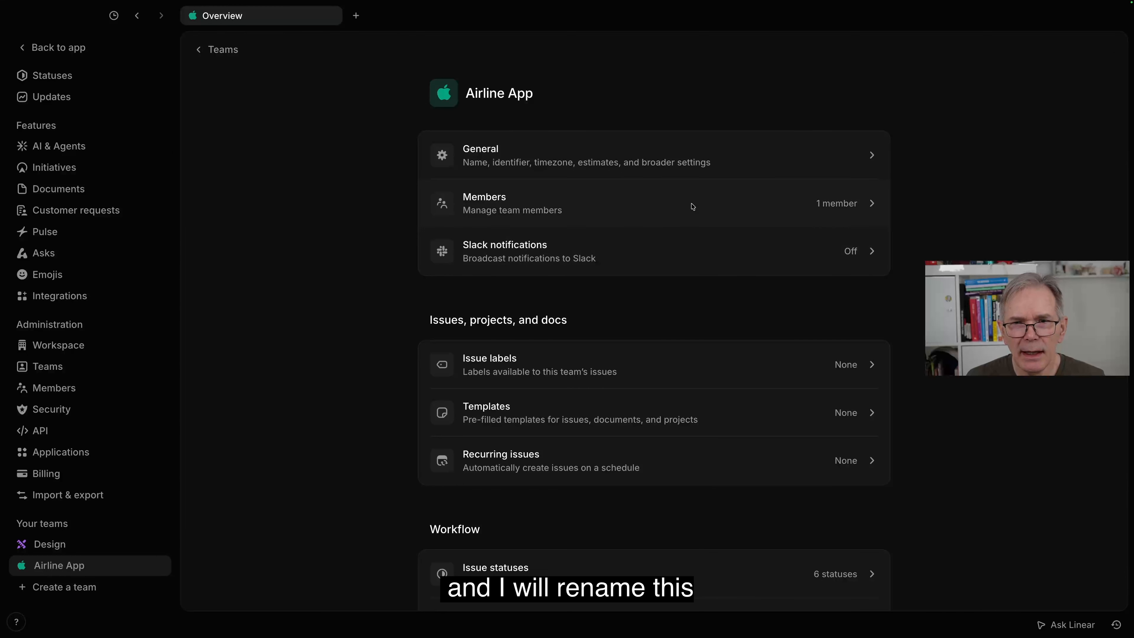
click(873, 156)
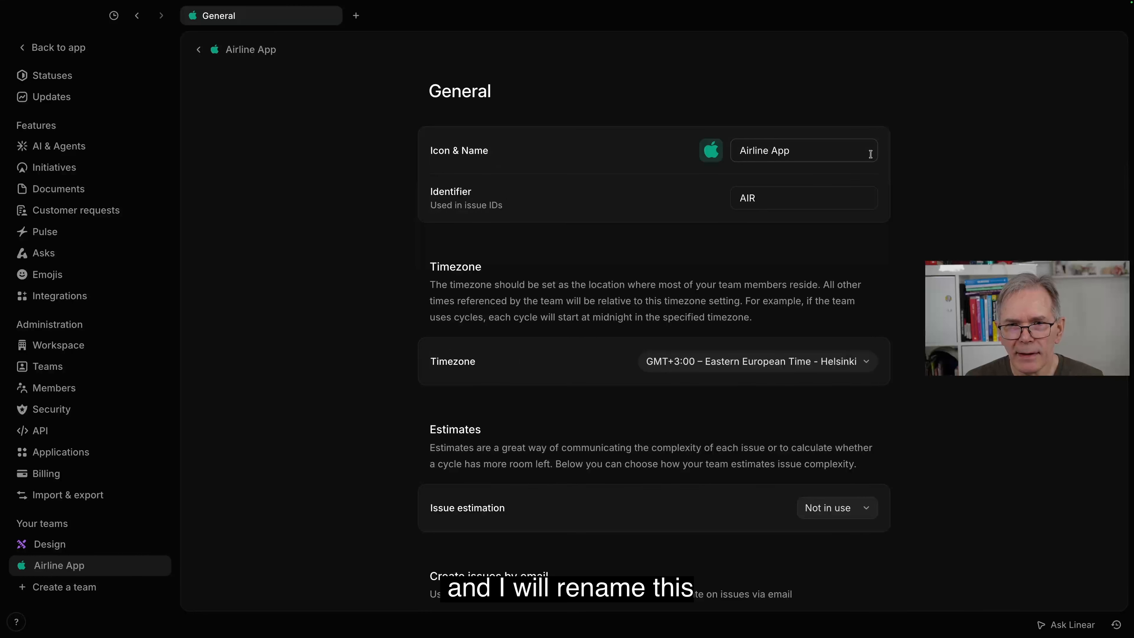
drag(799, 150, 734, 145)
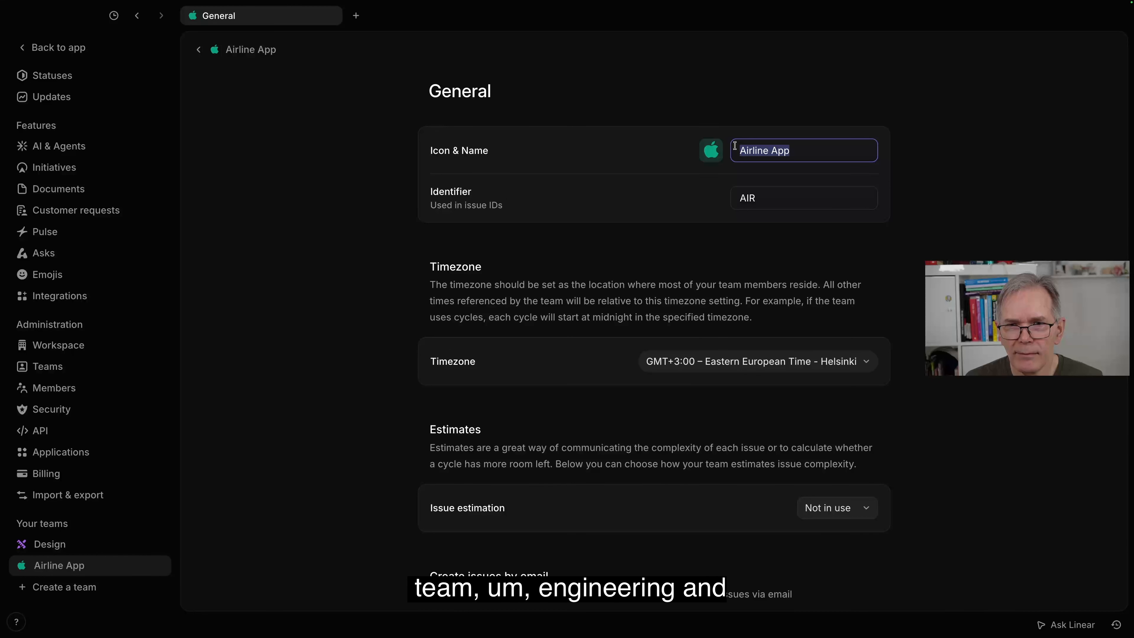
text(Engin)
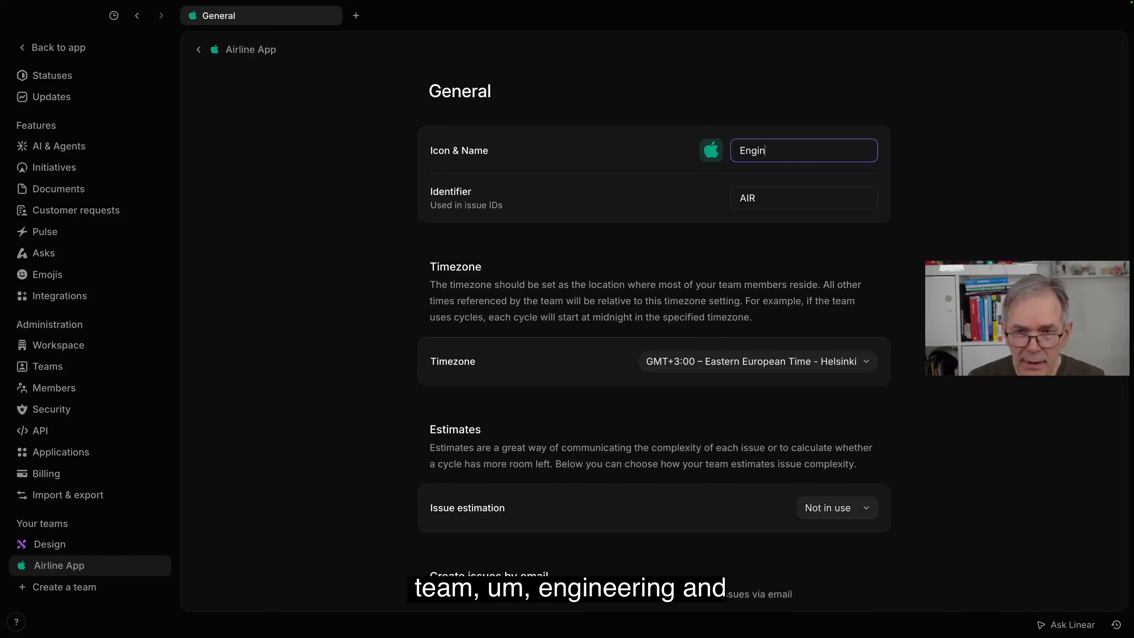
text(eering)
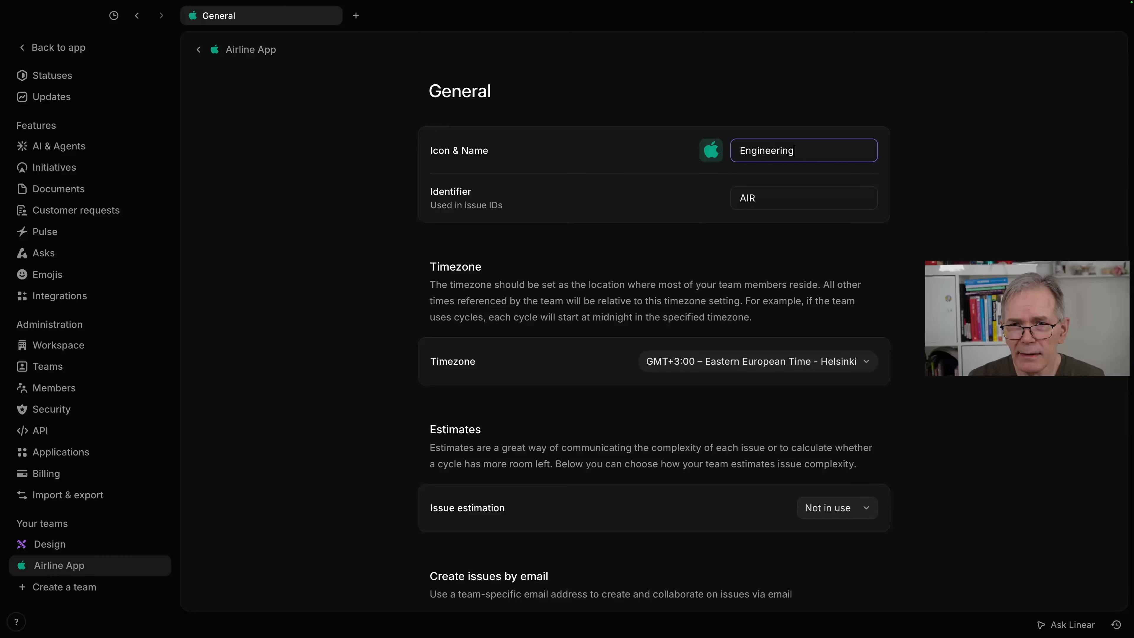
text( and Pla)
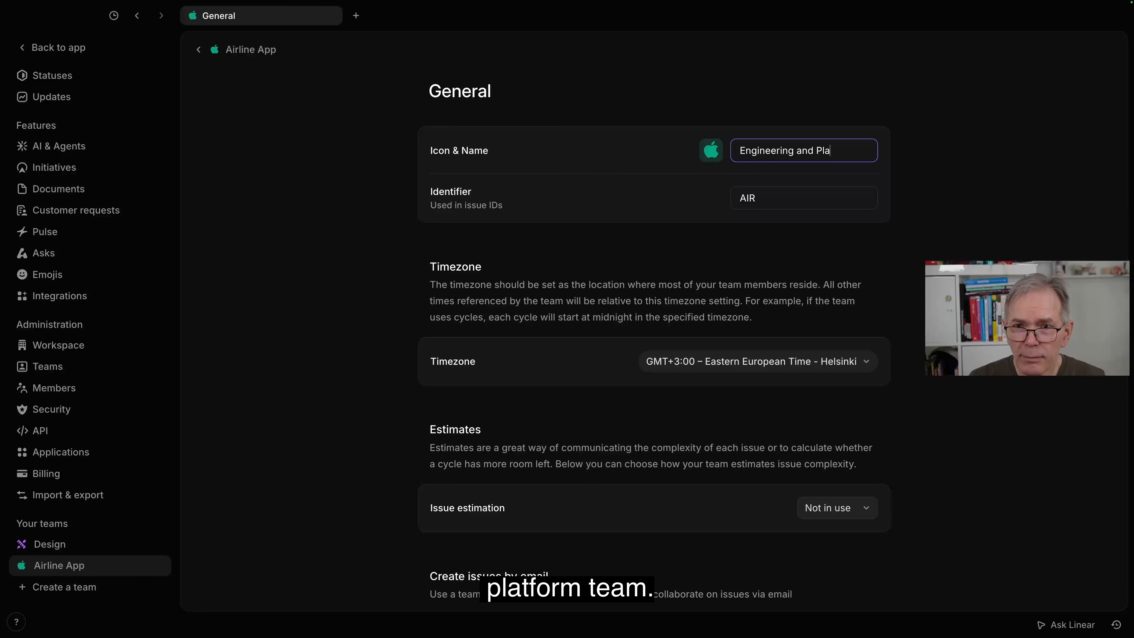
text(tform)
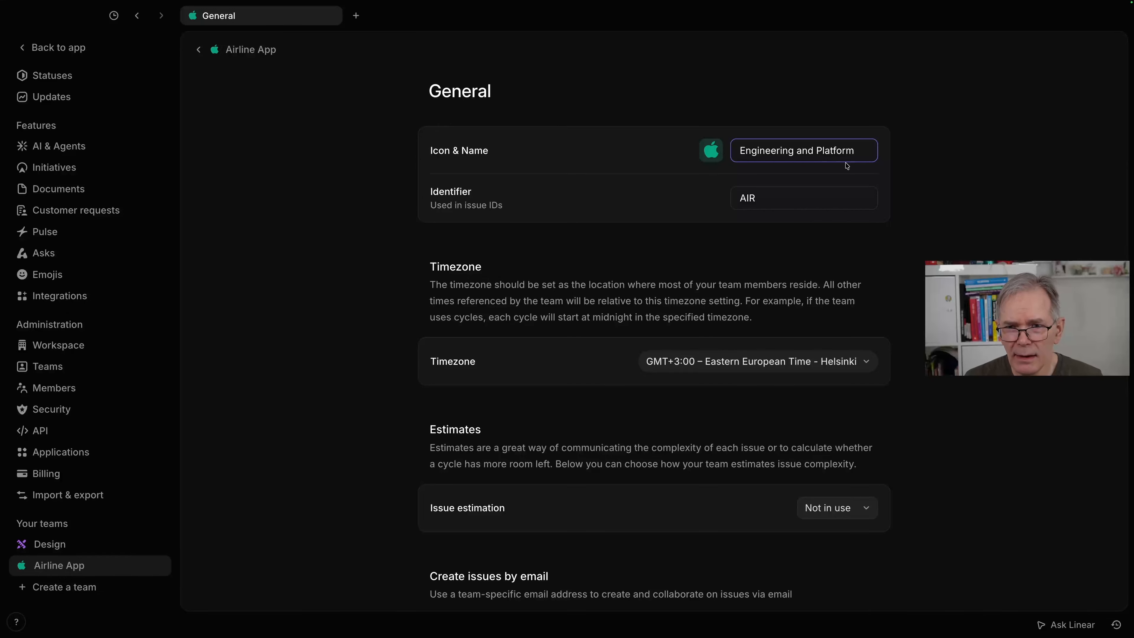
Step: Set the identifier used in the Engineering and Platform team's issue IDs to ENG
scroll(905, 168, down, 1)
scroll(905, 168, down, 3)
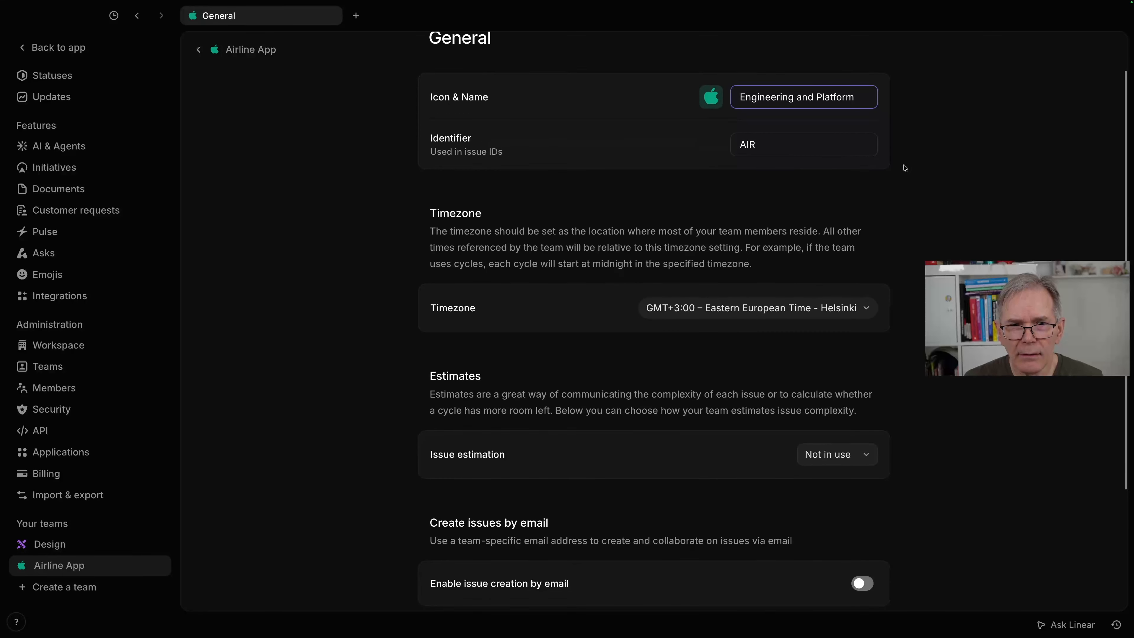
drag(812, 138, 737, 133)
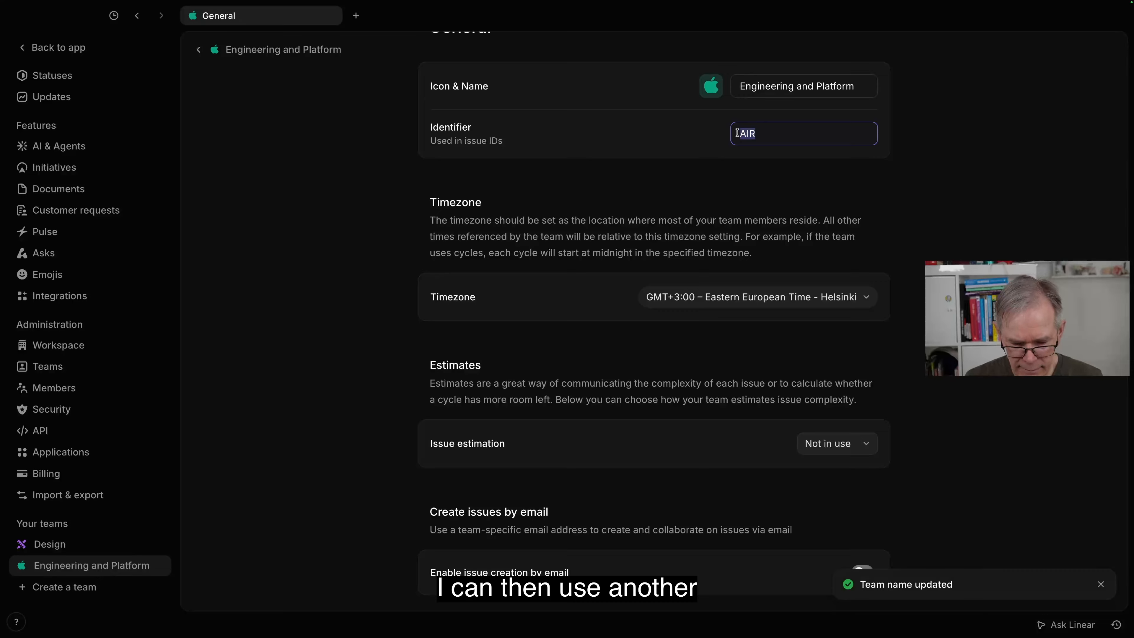
text(ENG)
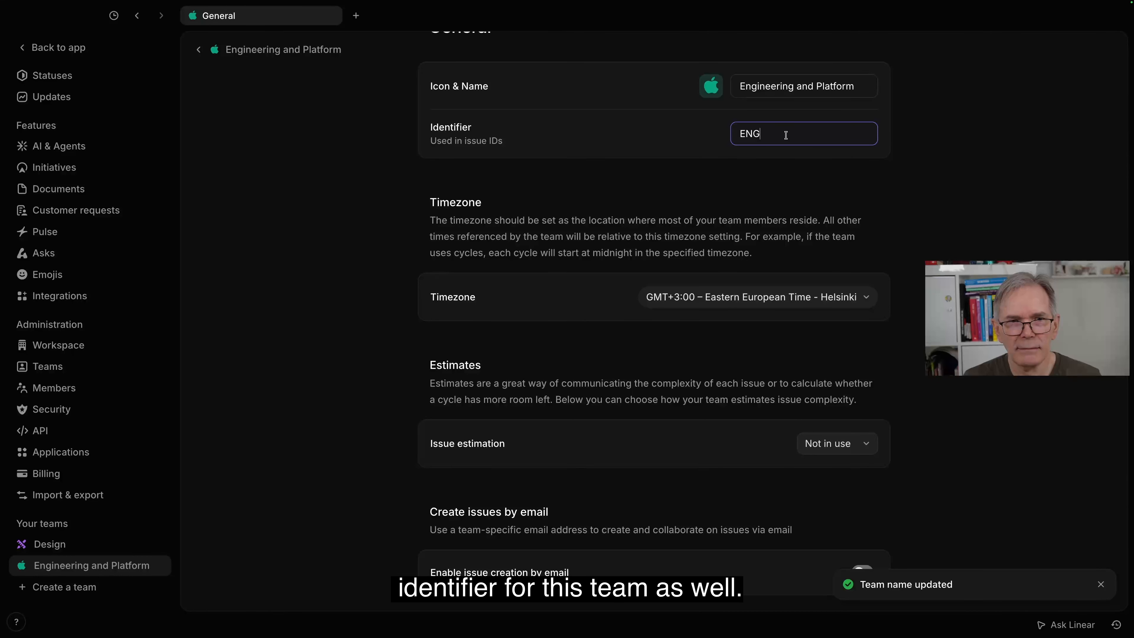
scroll(786, 136, down, 4)
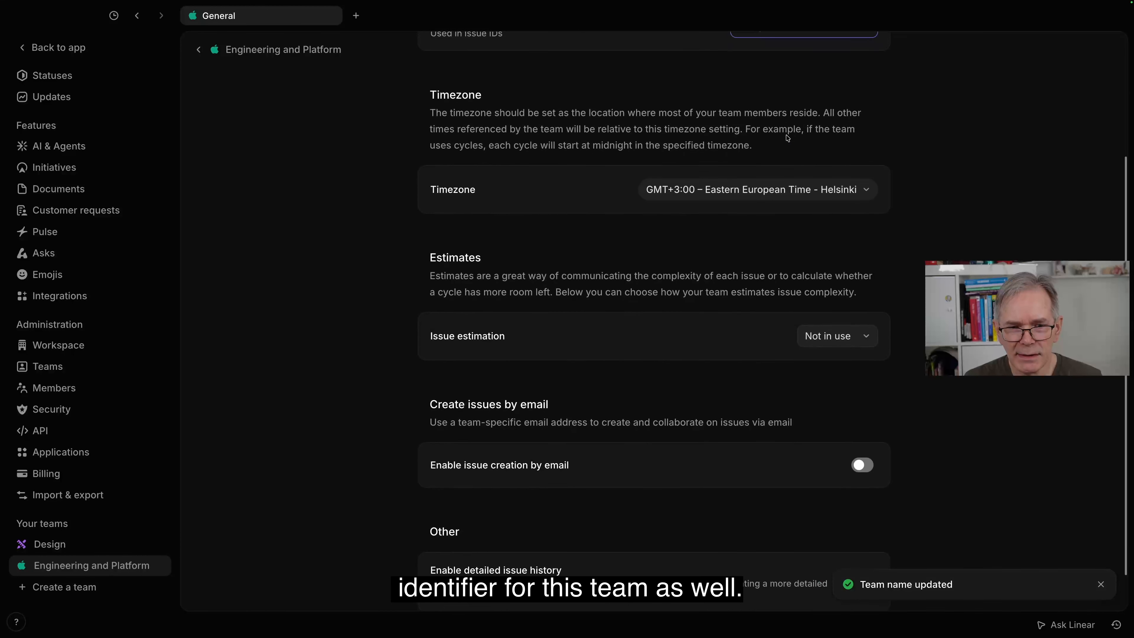
scroll(786, 136, up, 4)
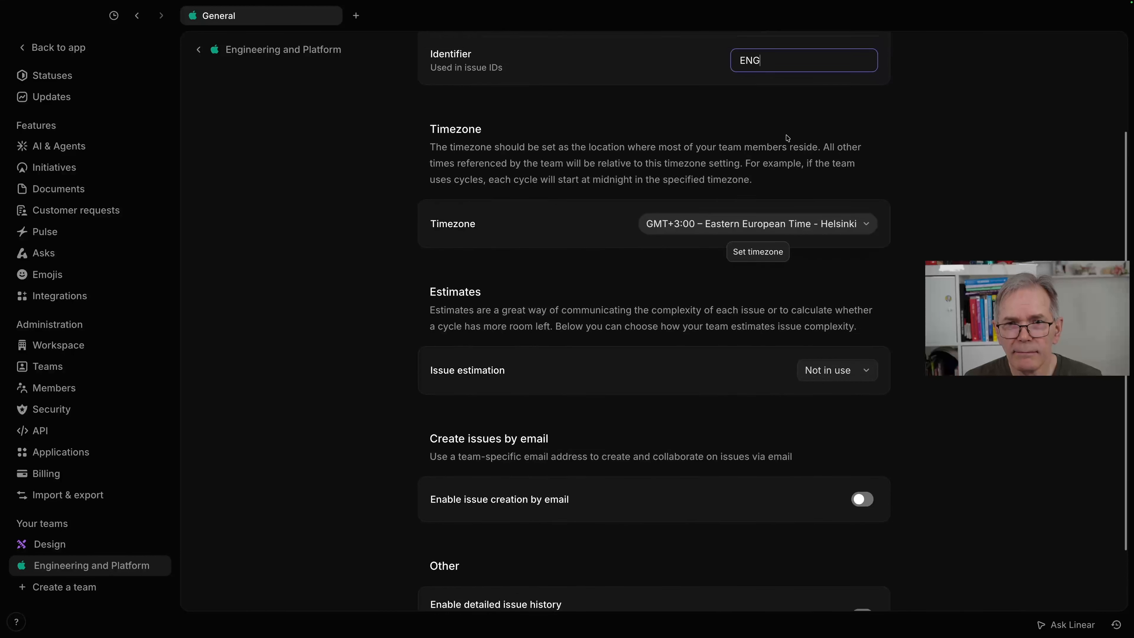
scroll(786, 135, up, 2)
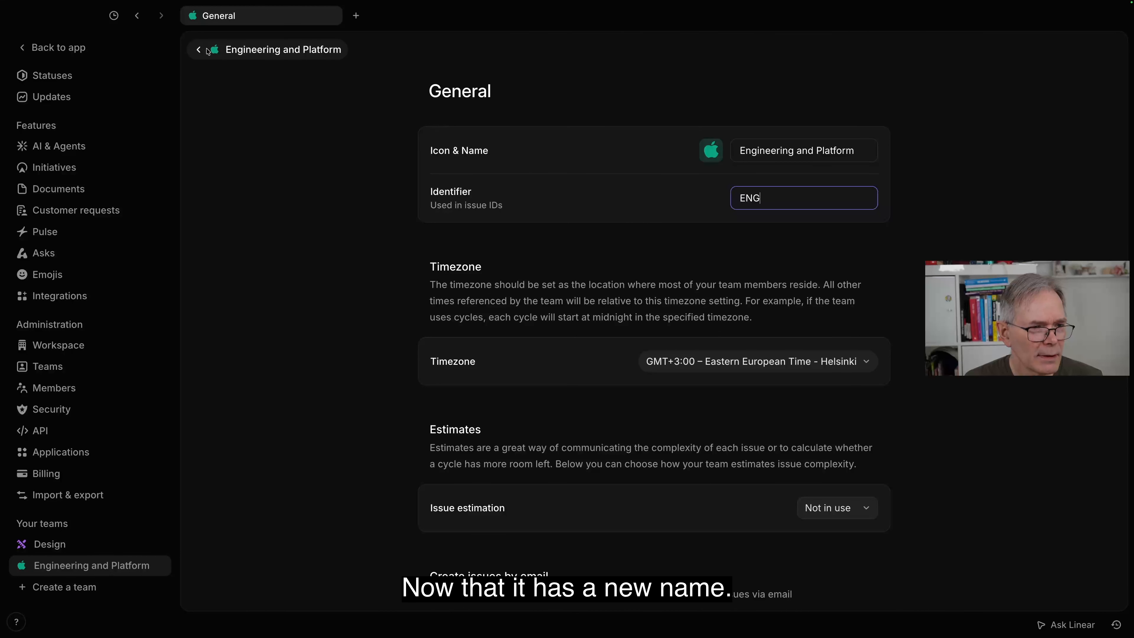
Step: Check the workspace's teams list and the Initiatives feature settings, and return from the settings to the active initiatives list
click(197, 51)
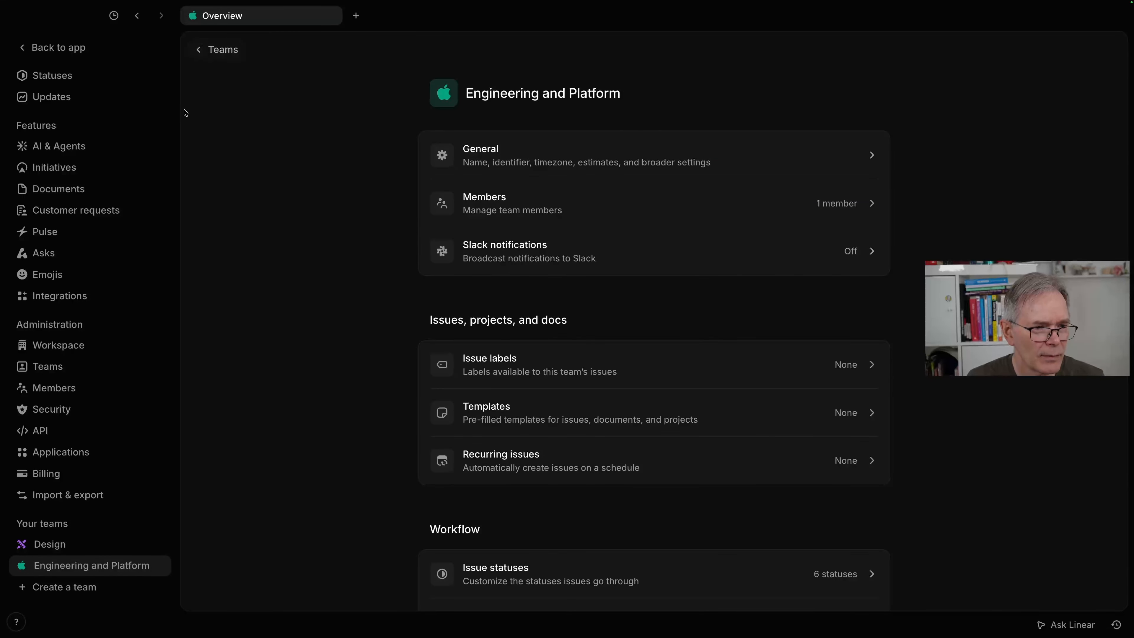
click(83, 570)
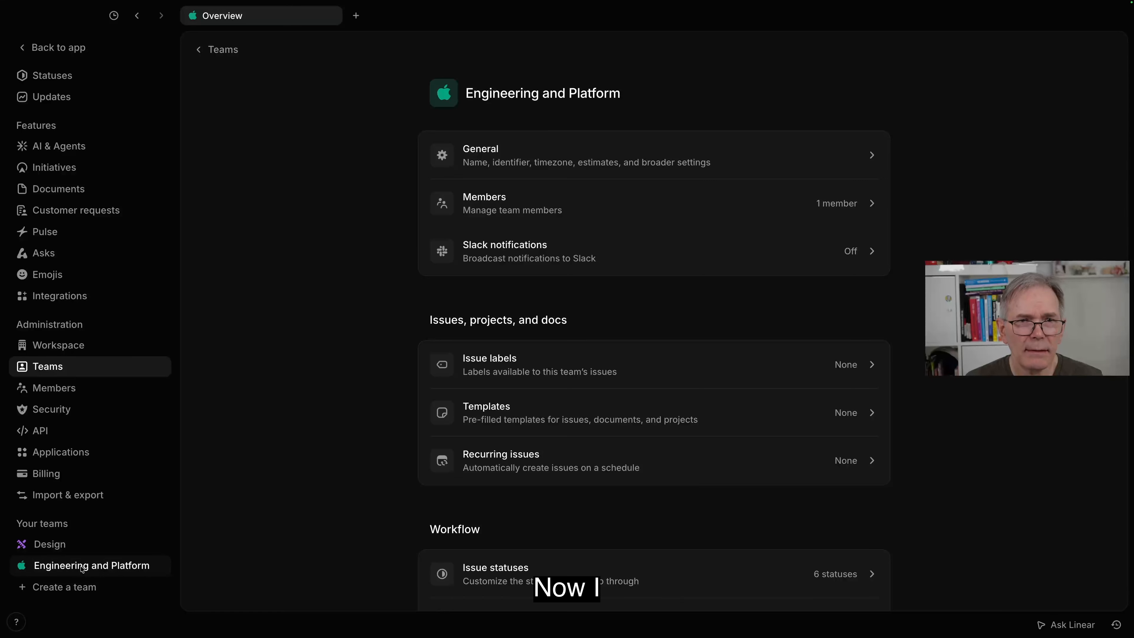
click(200, 47)
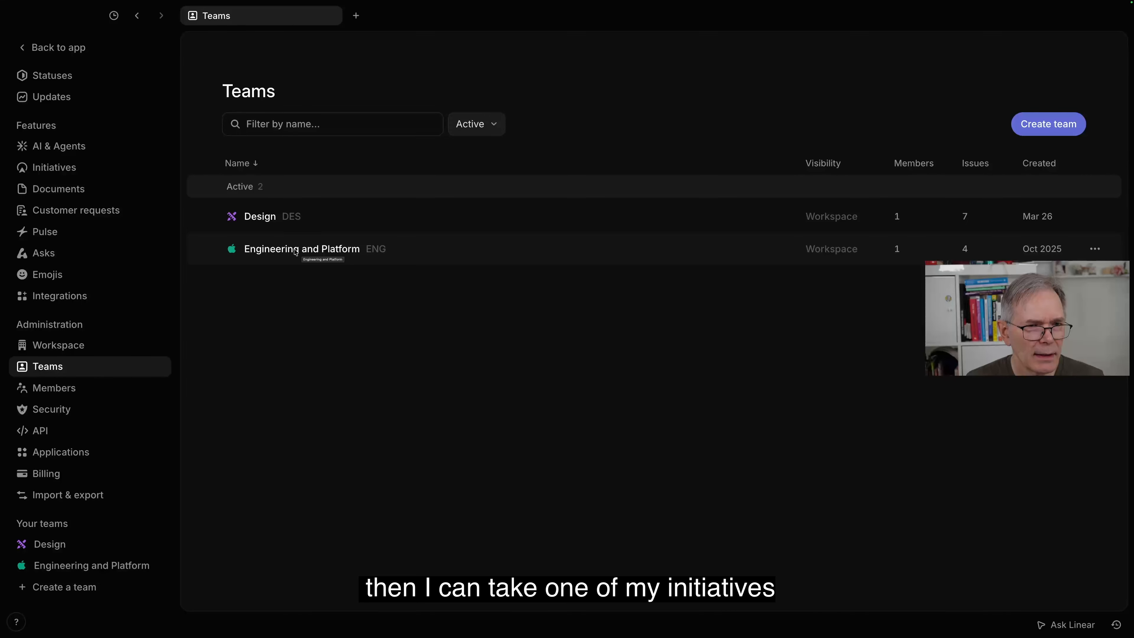
scroll(113, 167, up, 5)
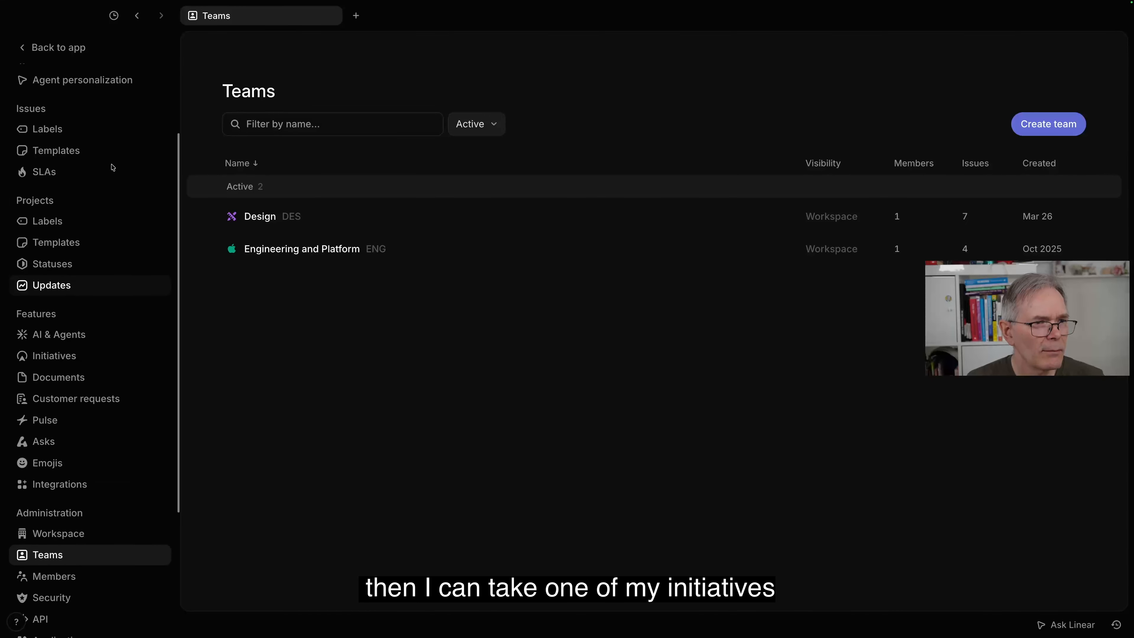
click(60, 392)
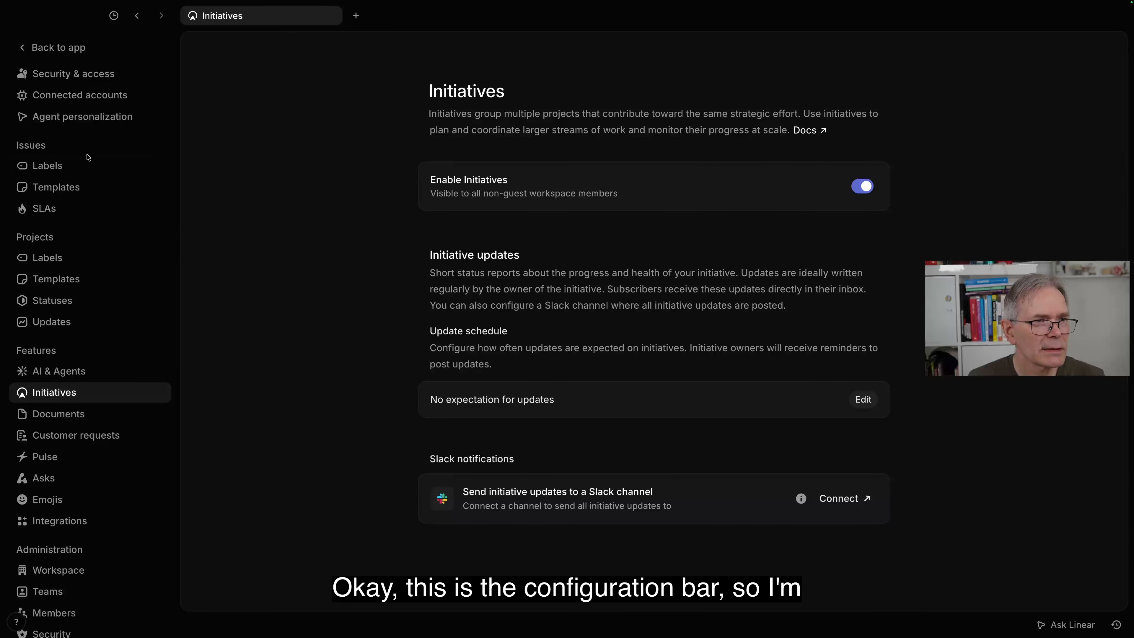
click(40, 50)
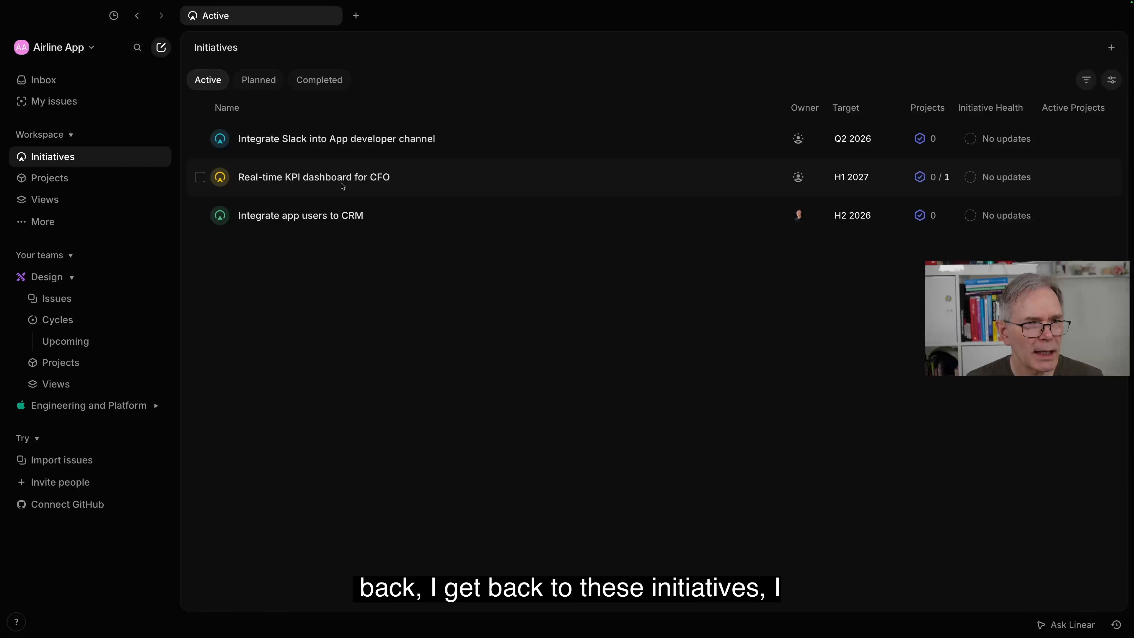
Step: Create a new project named "Integration project" within the "Integrate app users to CRM" initiative
click(492, 216)
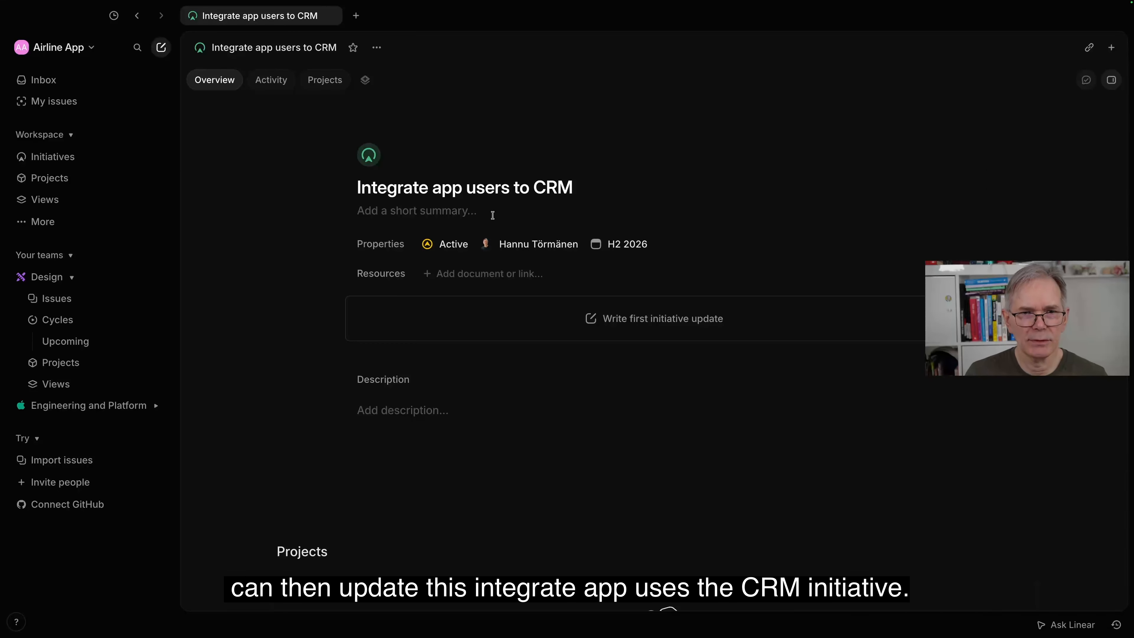
scroll(493, 215, down, 1)
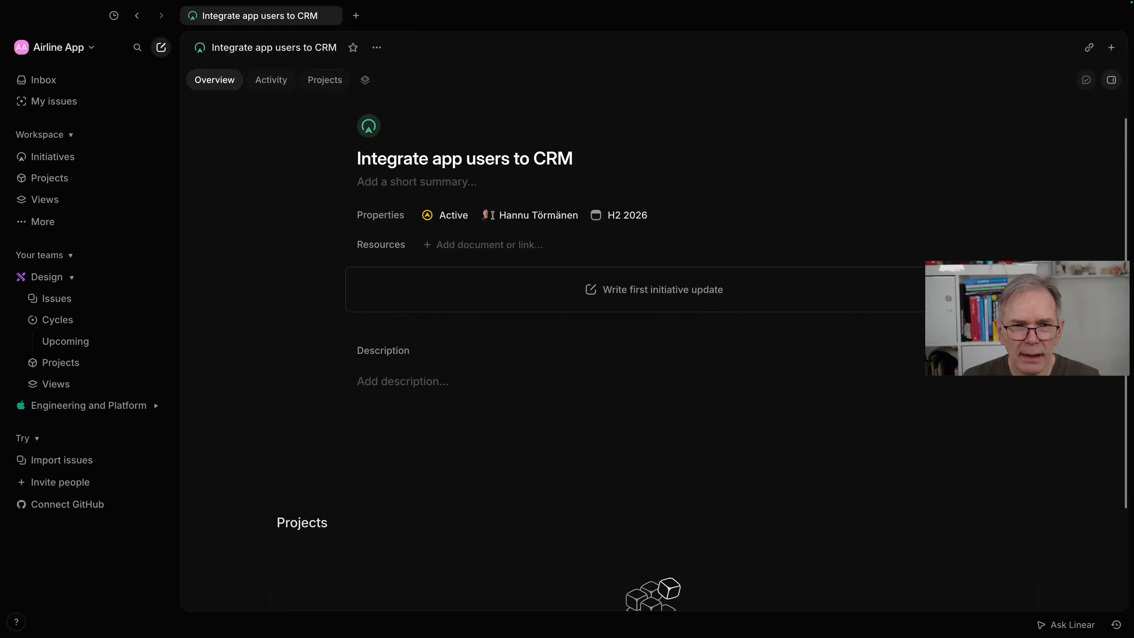
scroll(493, 215, down, 4)
scroll(493, 219, up, 2)
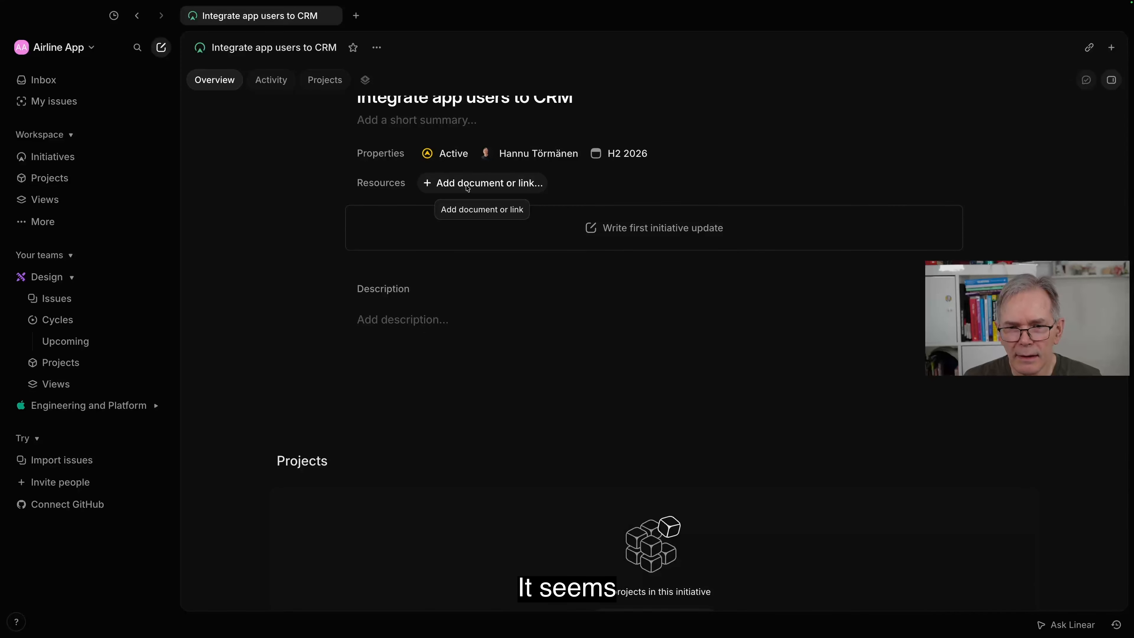
scroll(472, 211, down, 3)
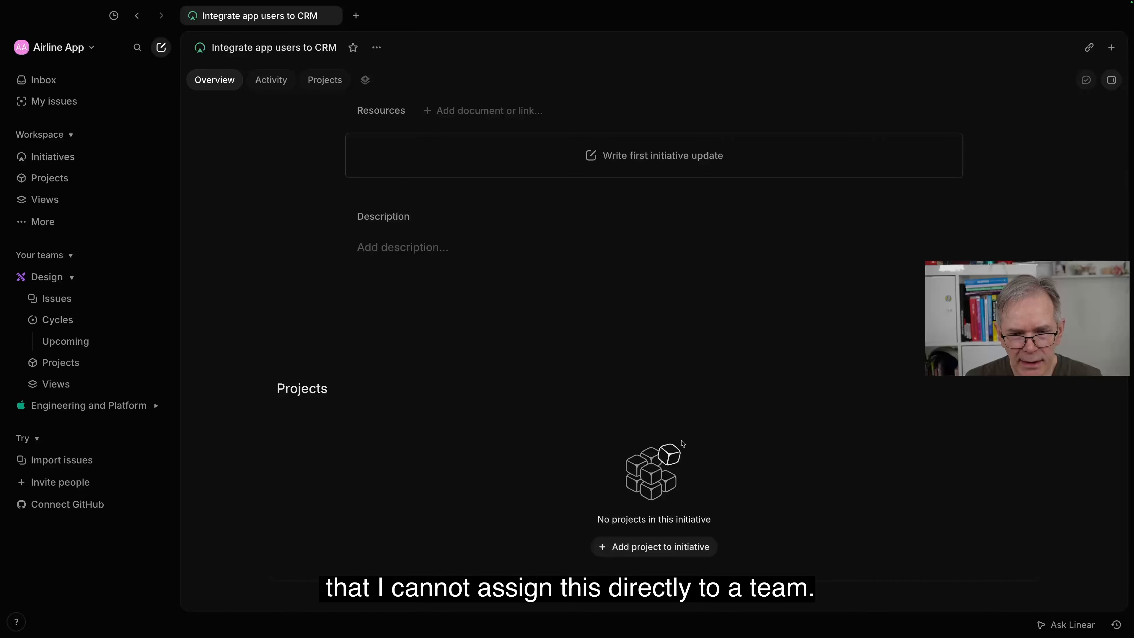
click(653, 547)
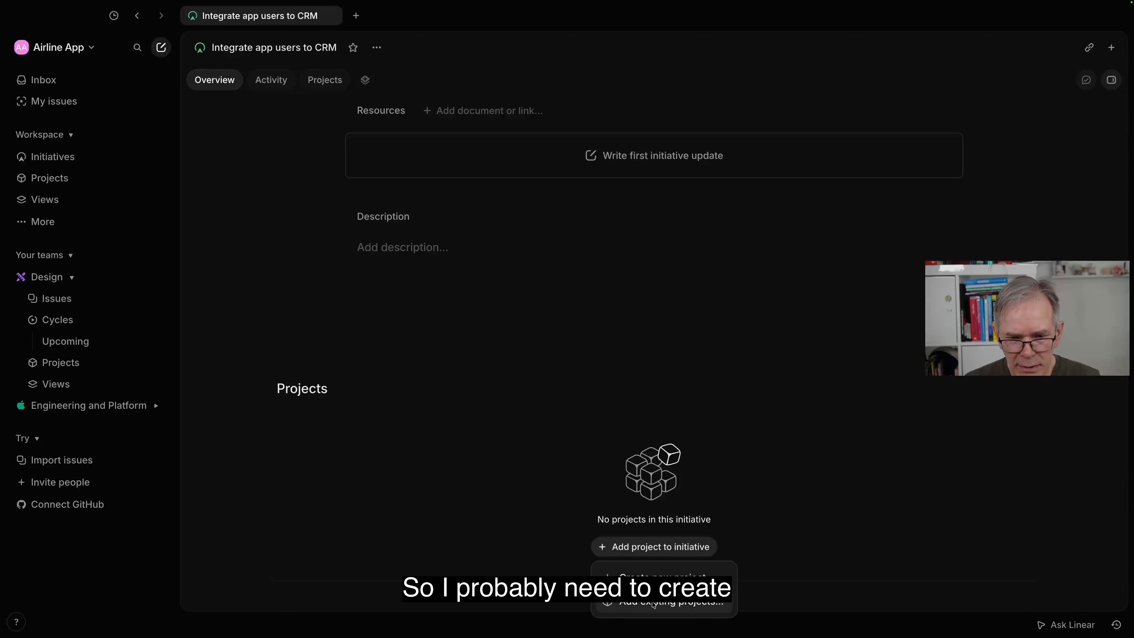
click(656, 579)
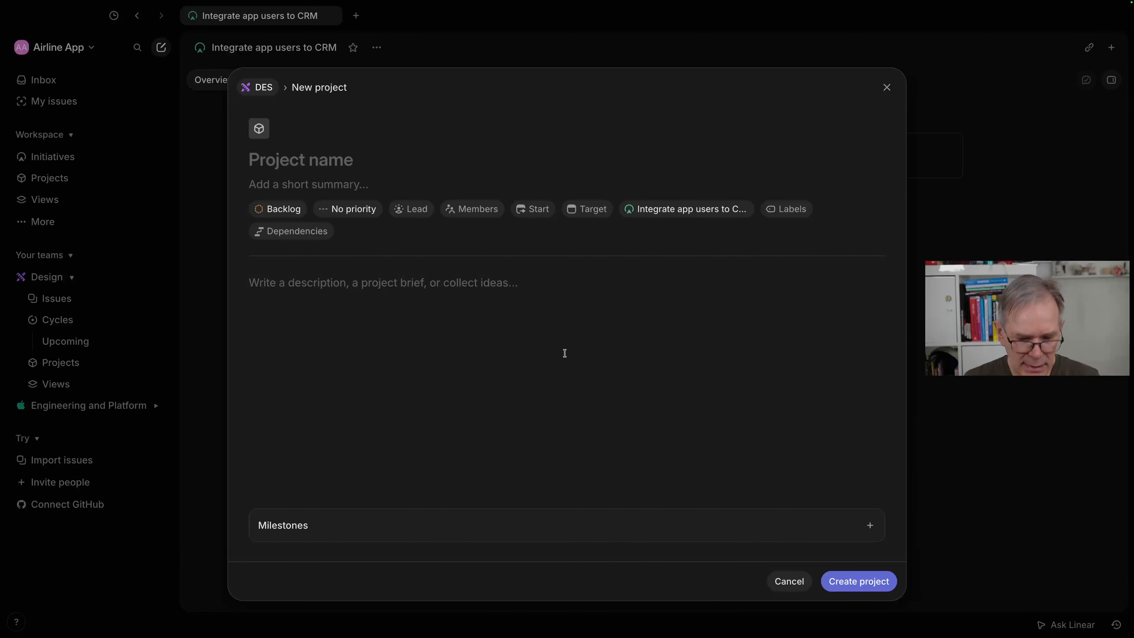
text(In)
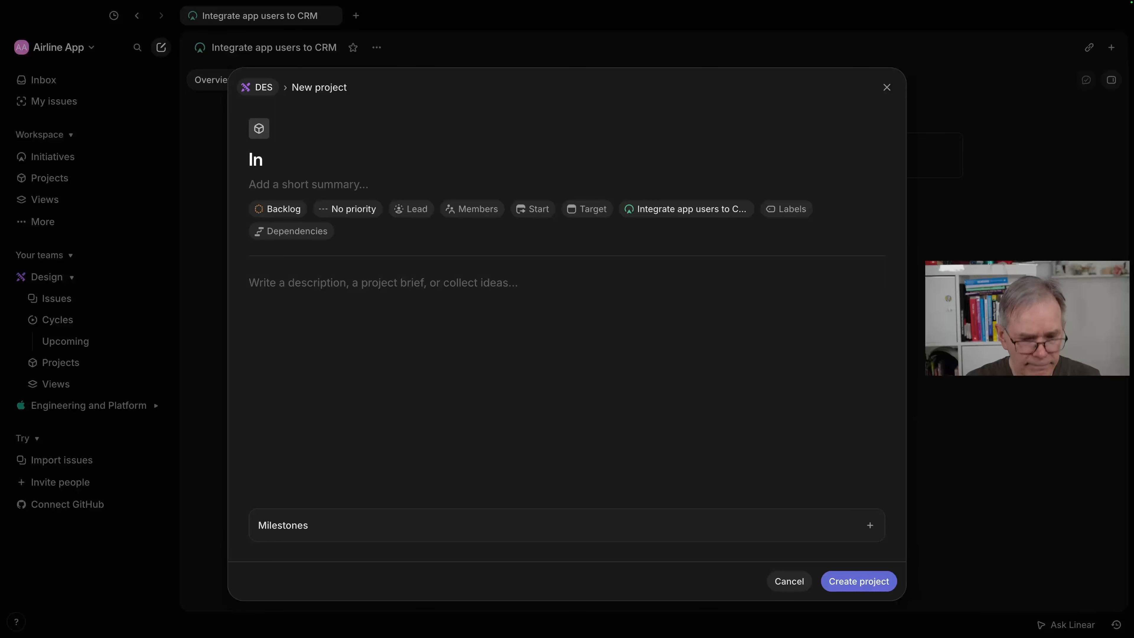
text(tegration)
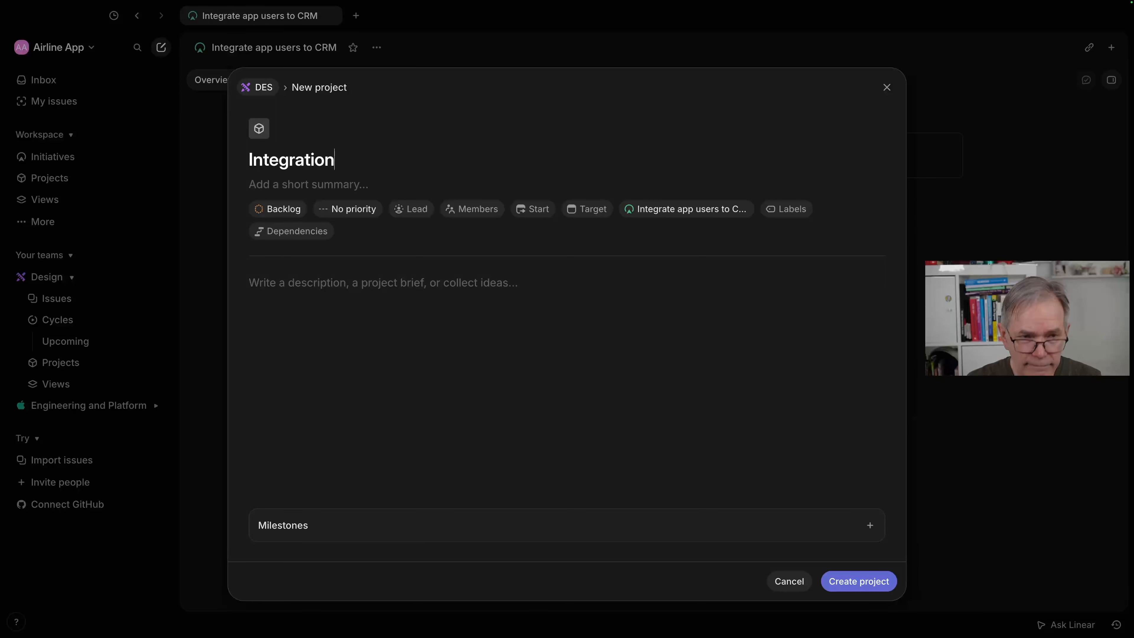
text( pro)
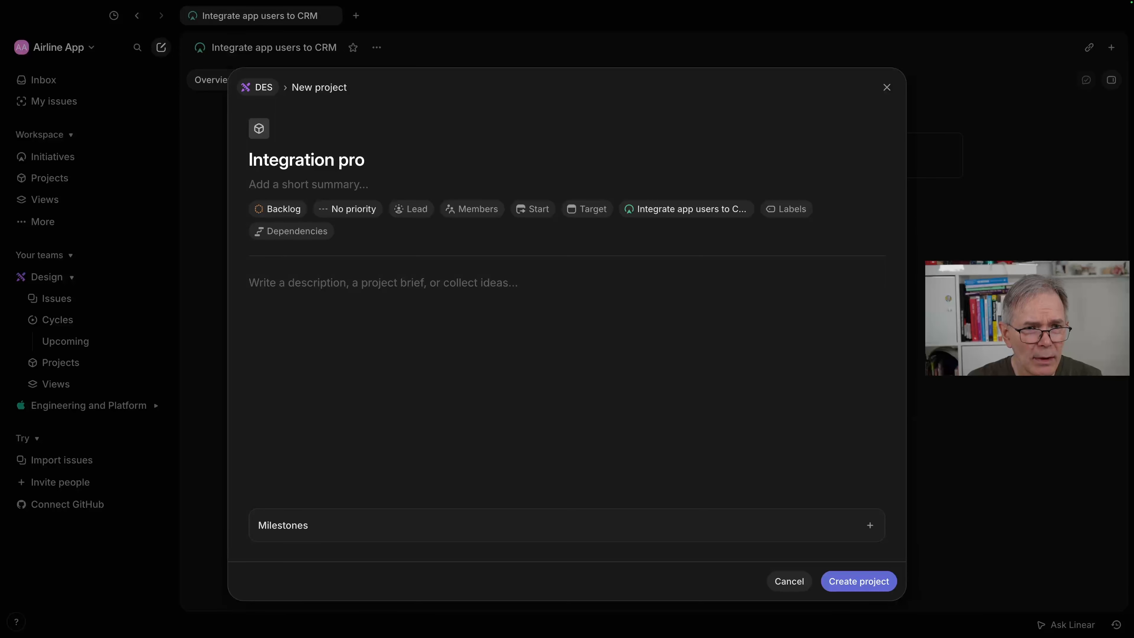
text(ject)
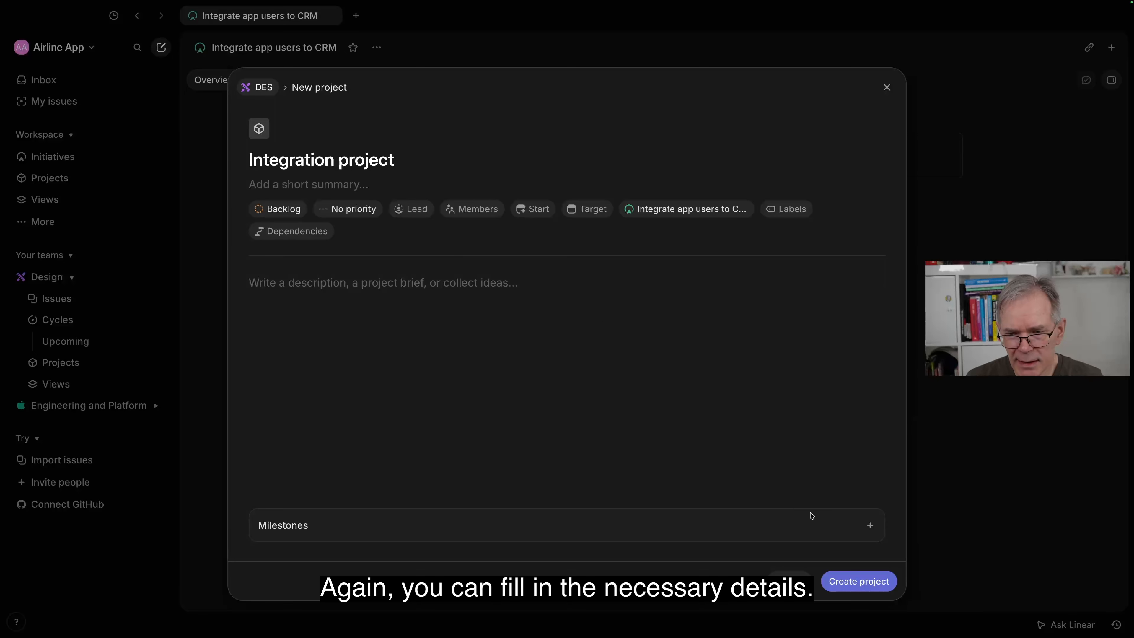
click(854, 582)
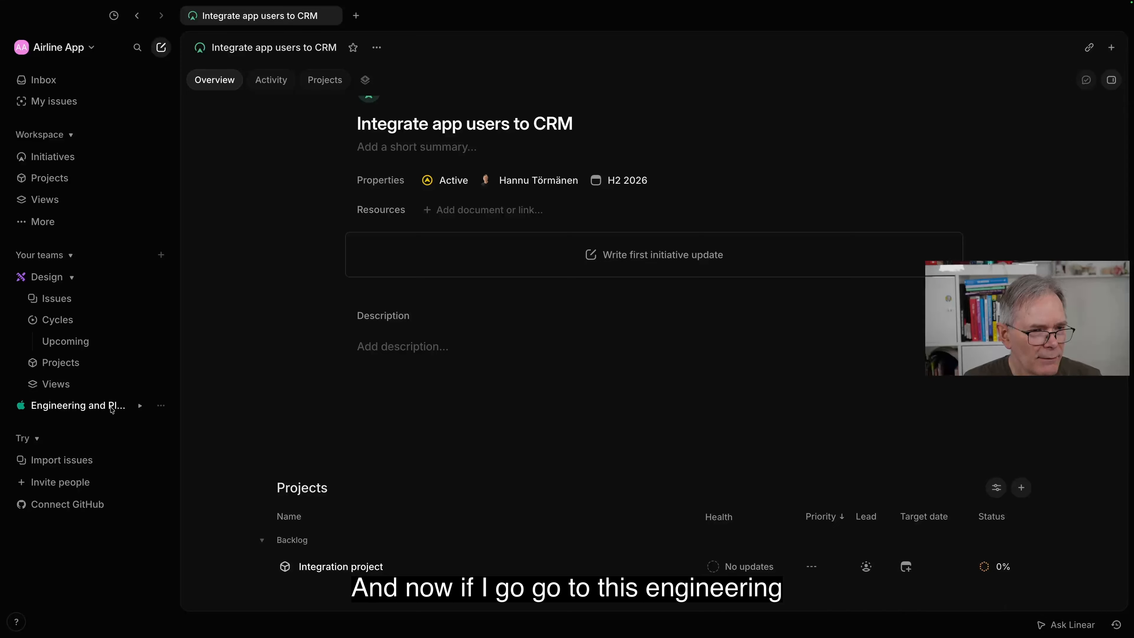
Step: Expand the Engineering and Platform team's sections and open the workspace-wide list of all projects
click(86, 406)
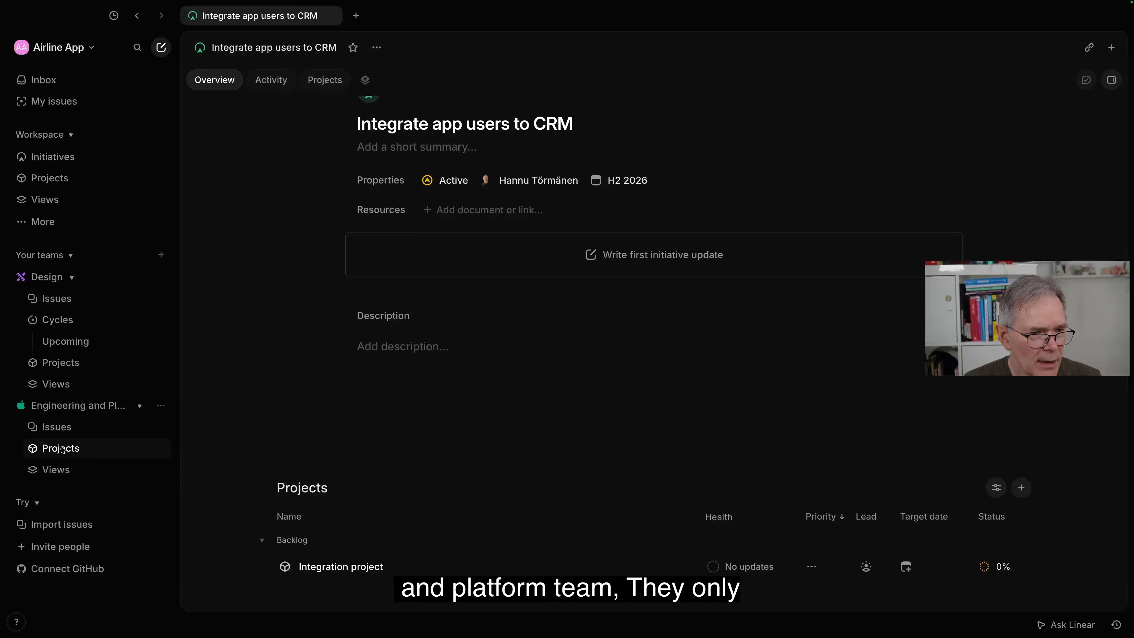
click(72, 430)
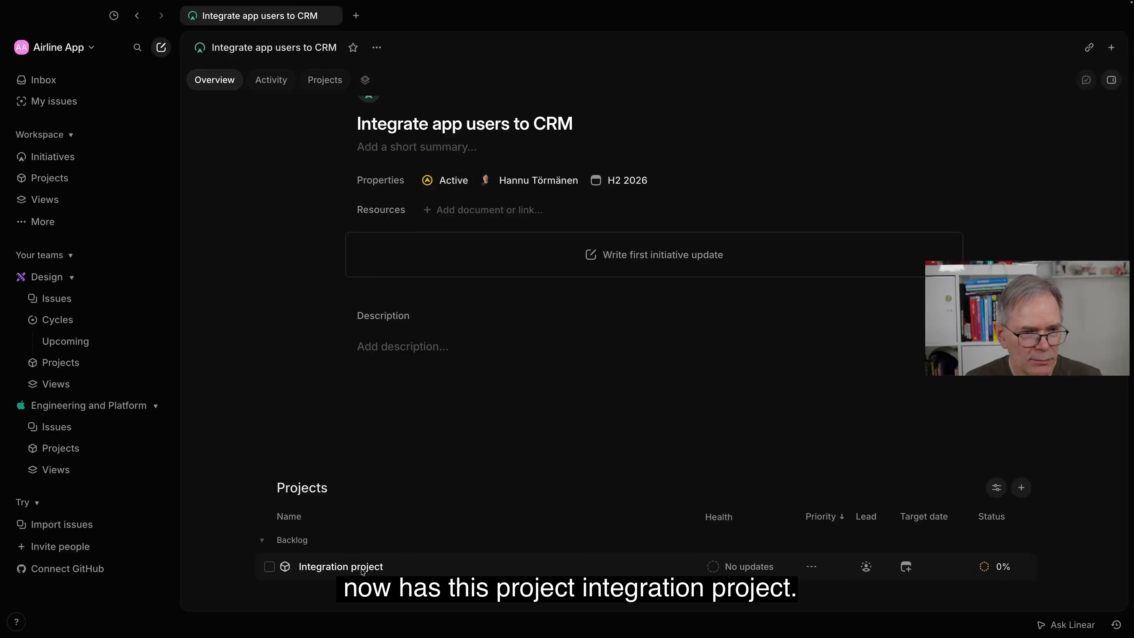
click(59, 181)
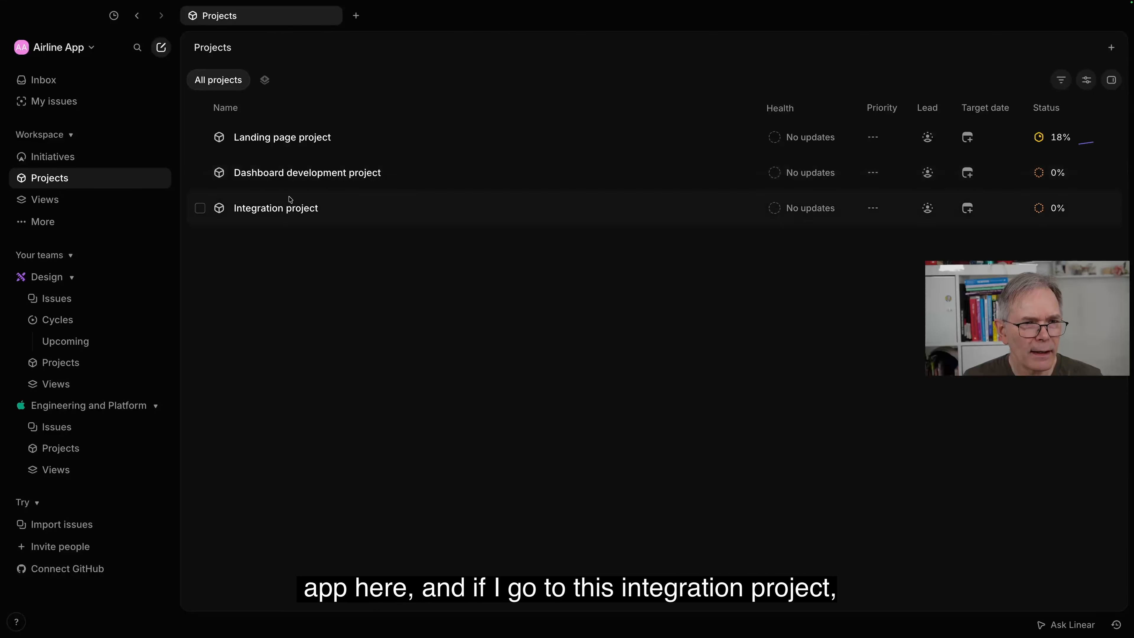
Step: Reassign the Integration project from the Design team to the Engineering and Platform team
click(288, 211)
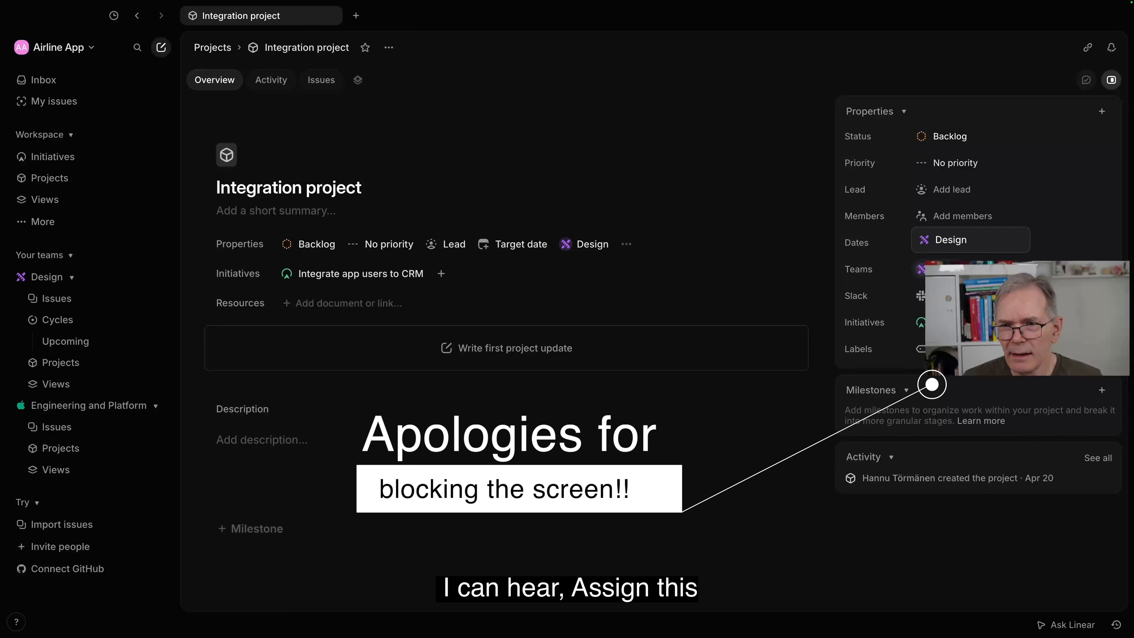
click(921, 269)
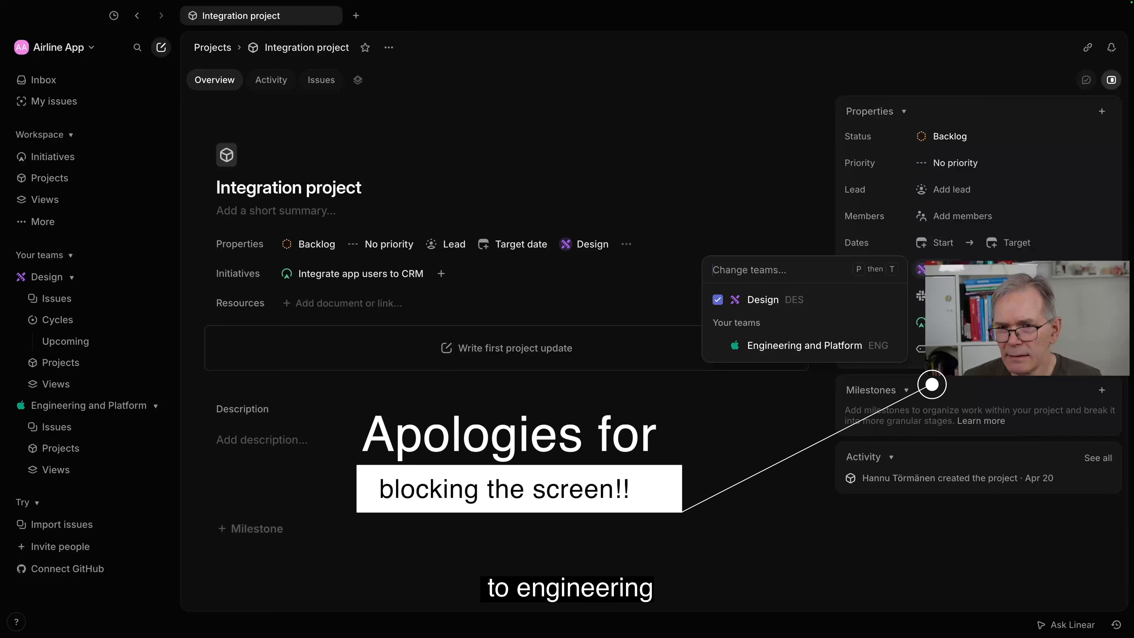
click(826, 350)
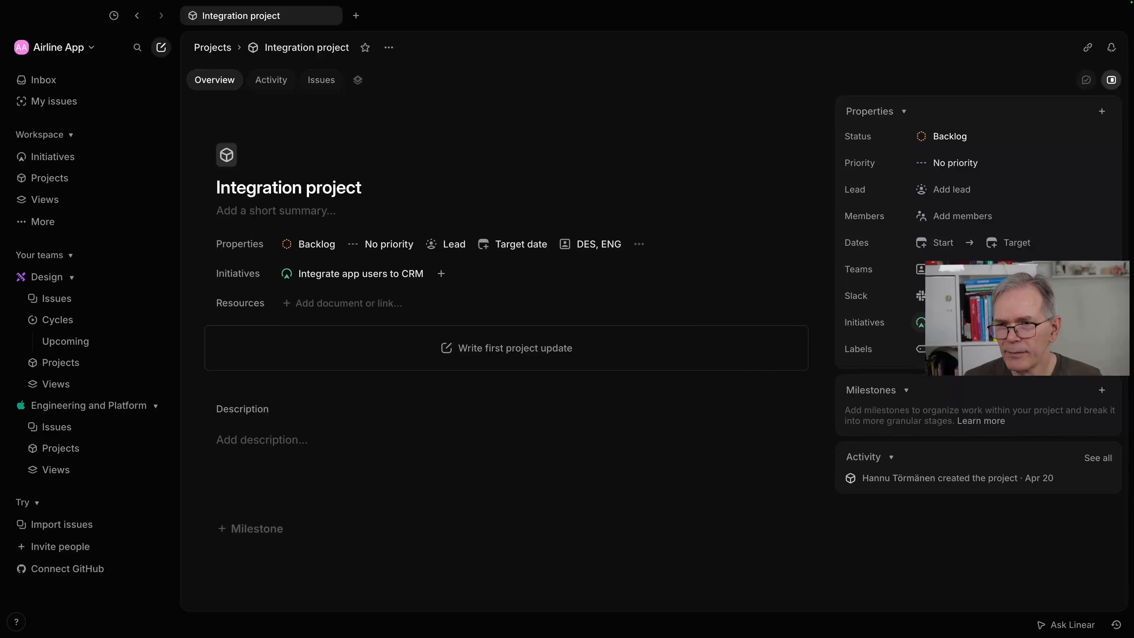
click(948, 269)
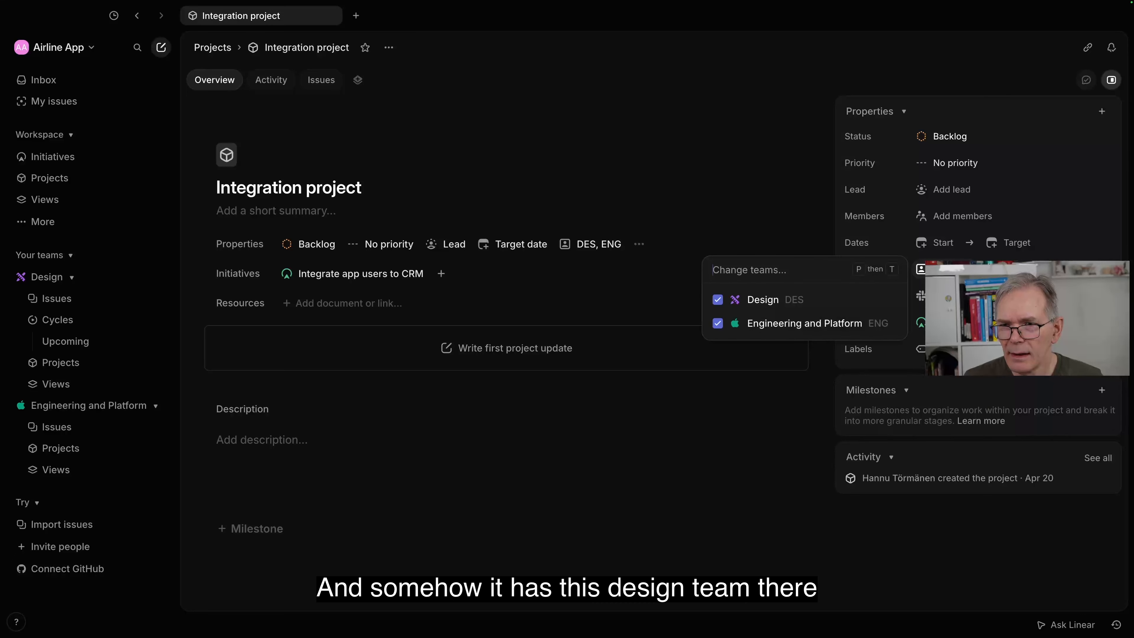
click(718, 300)
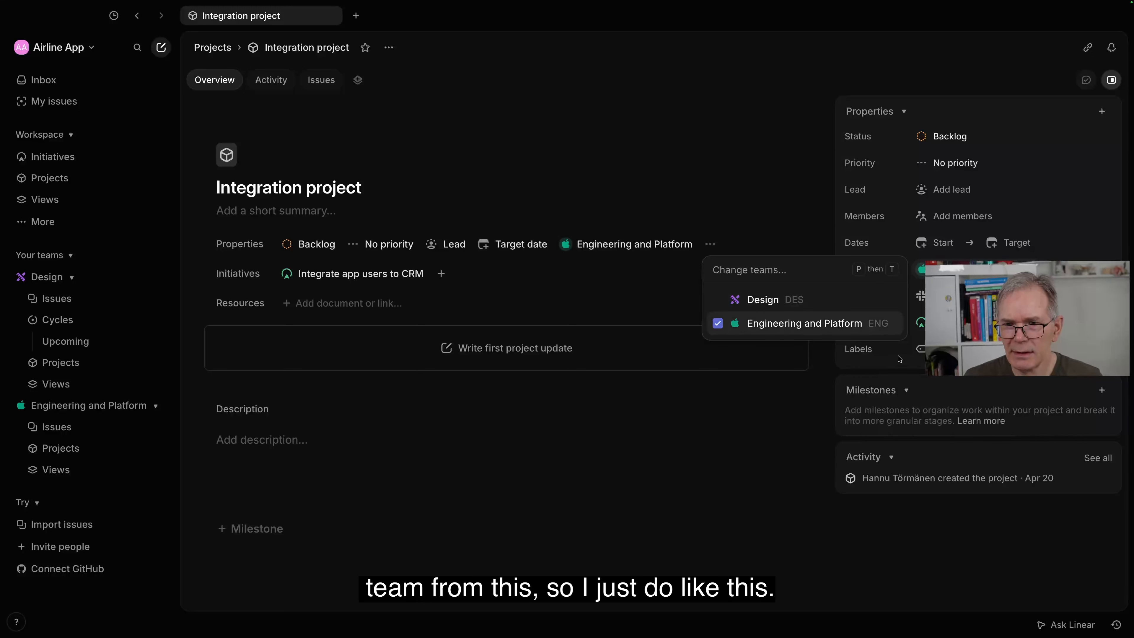
click(792, 239)
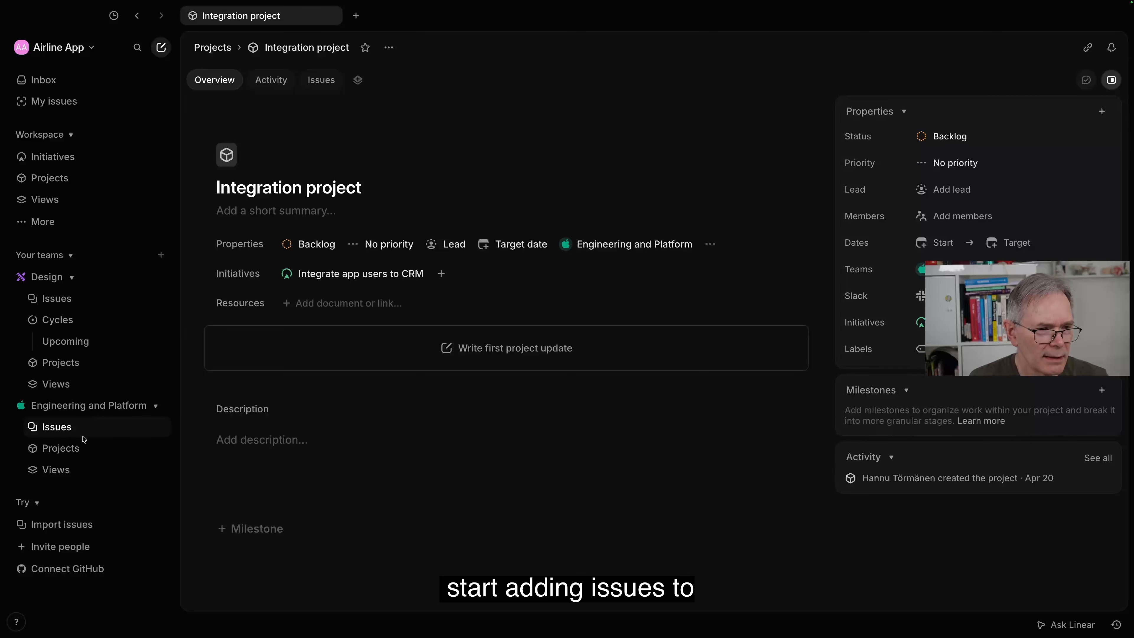
Step: Open the Integration project from the Engineering and Platform team's projects and add it to the "Integrate Slack into App developer channel" initiative
click(68, 451)
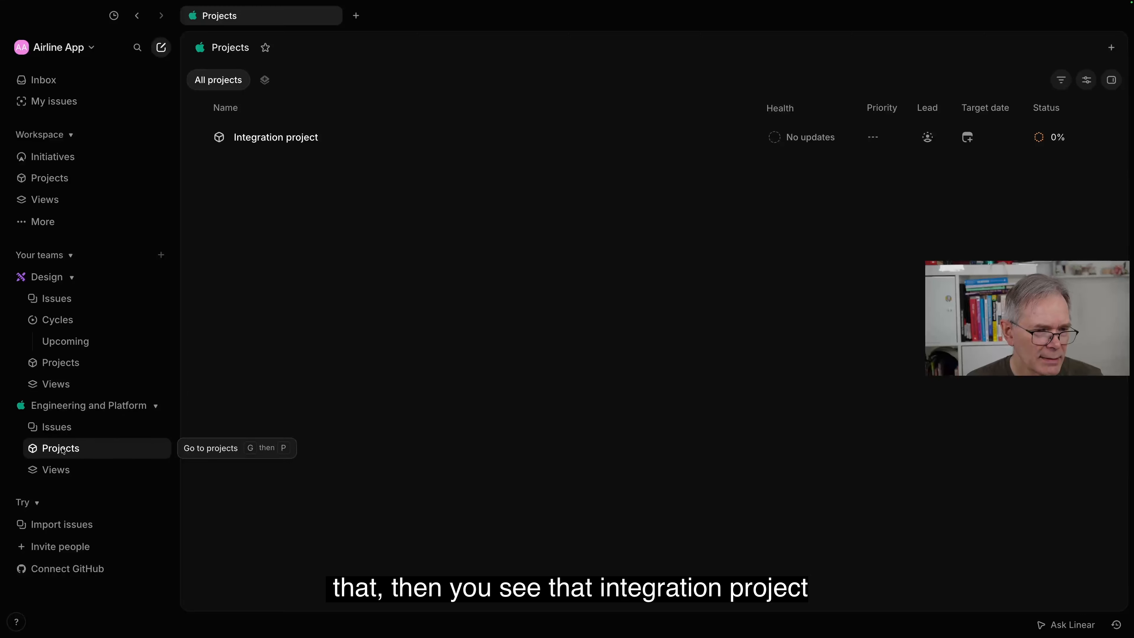
click(290, 147)
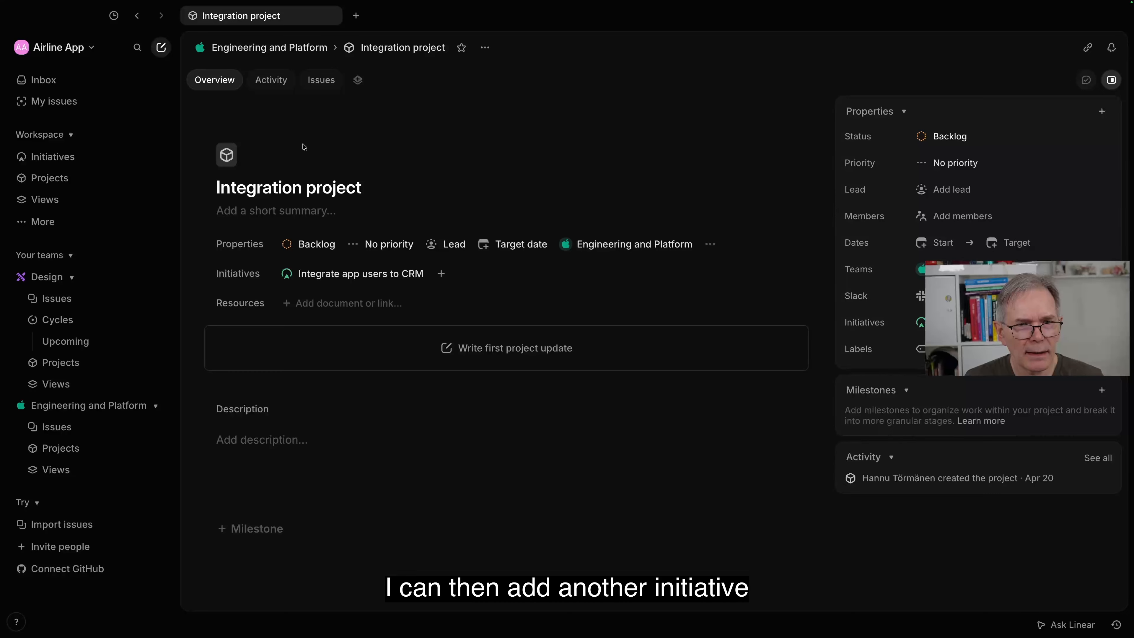
click(441, 274)
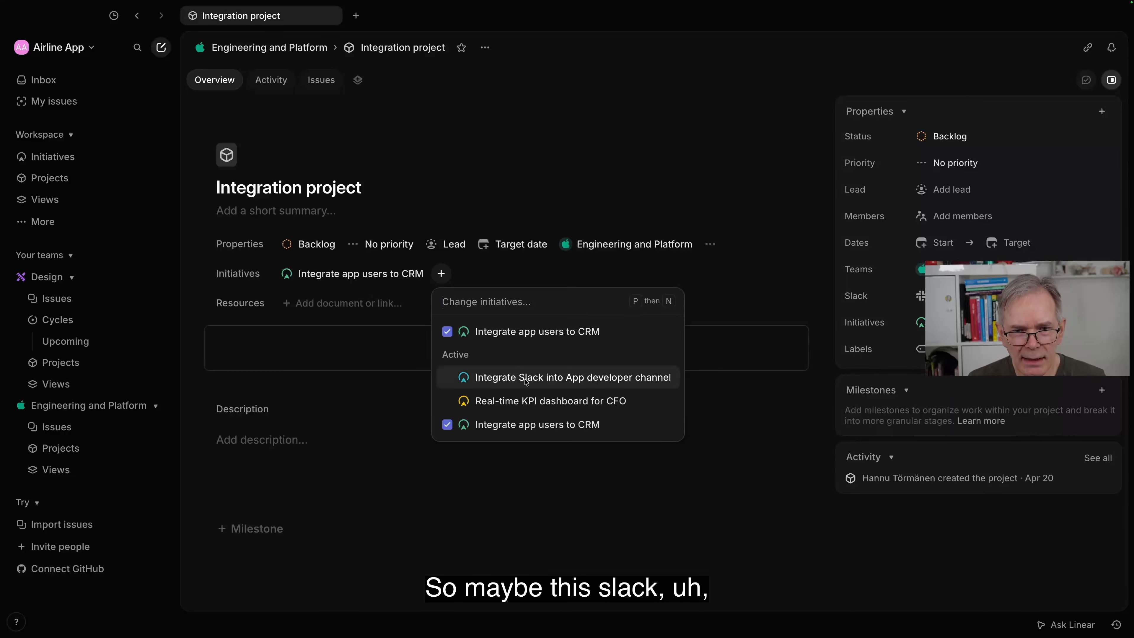
mouse_move(526, 382)
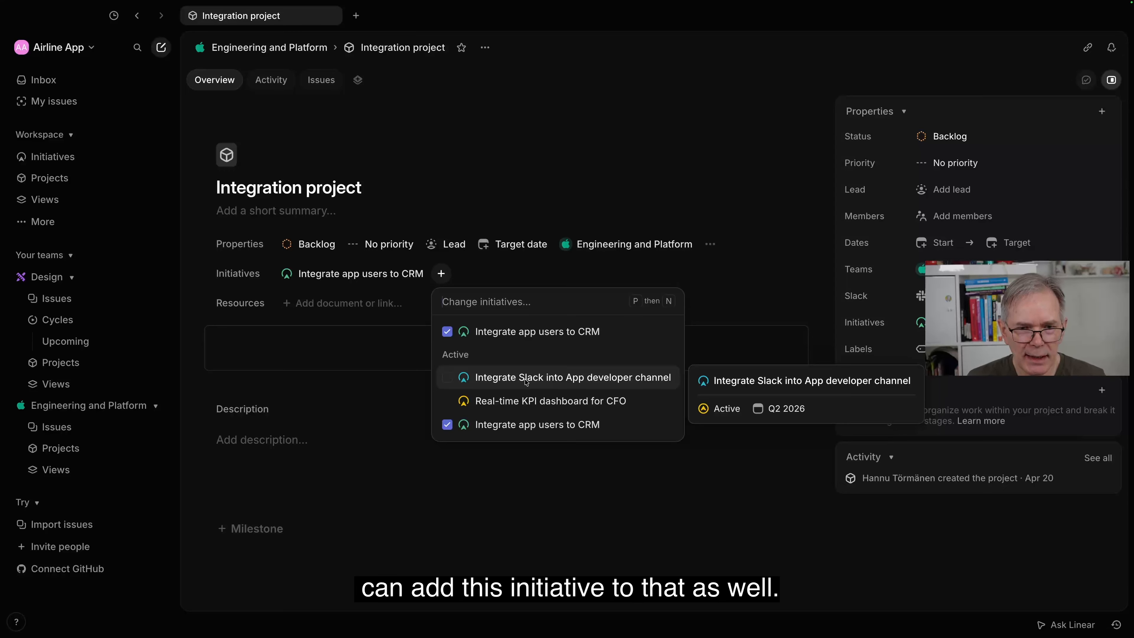
click(526, 379)
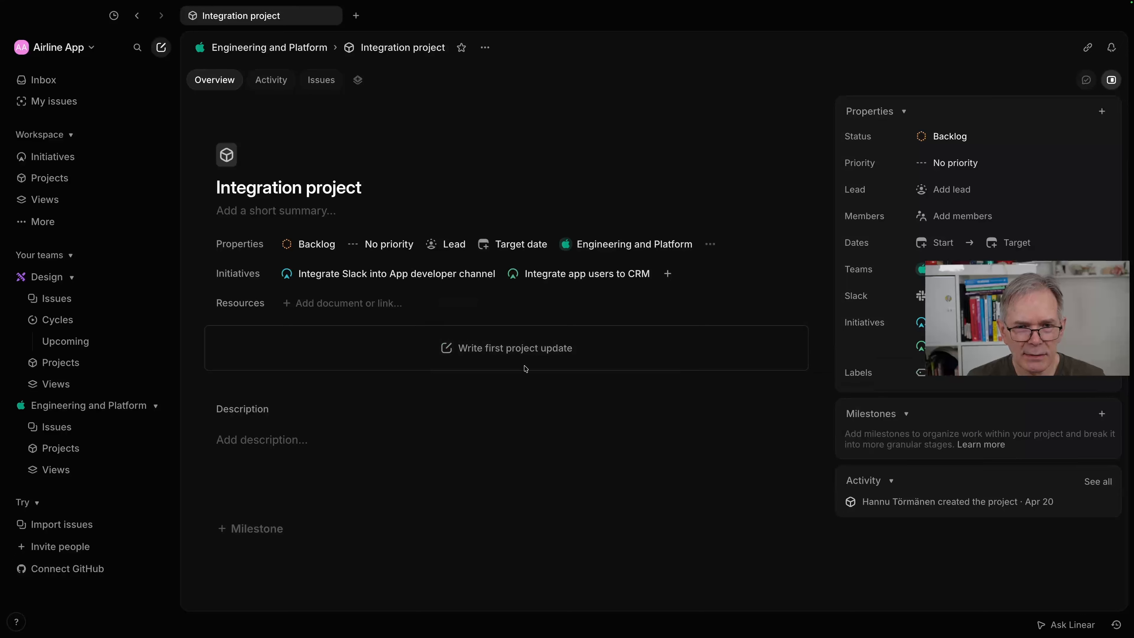
mouse_move(460, 280)
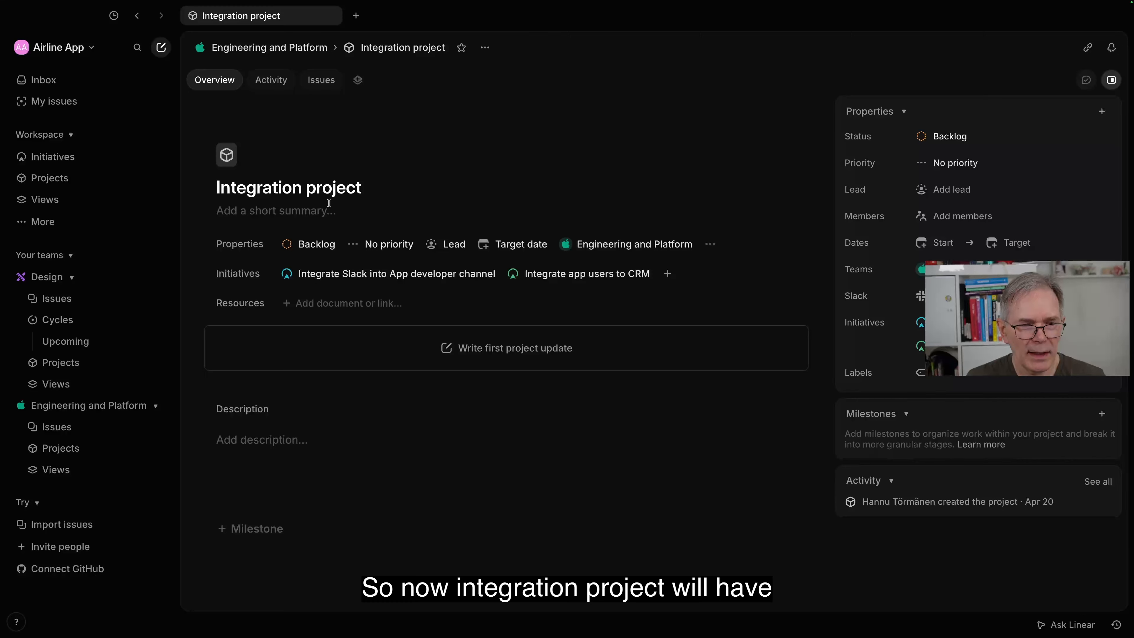
mouse_move(345, 274)
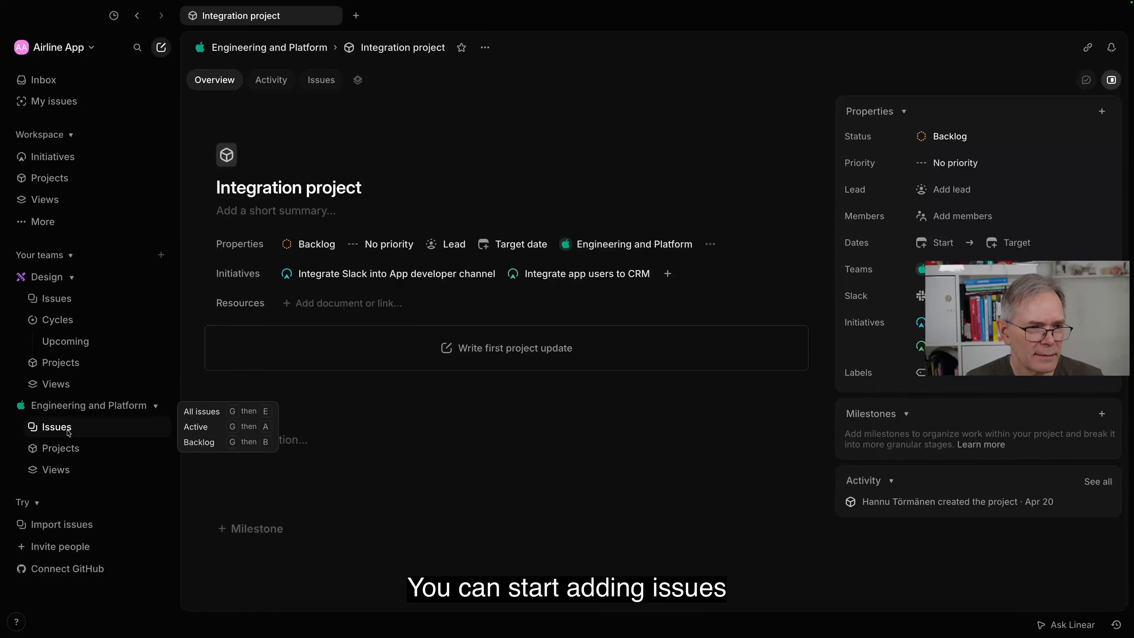
Step: Check the project choices for a new Engineering and Platform issue, discard the draft and return to the active initiatives list
click(58, 427)
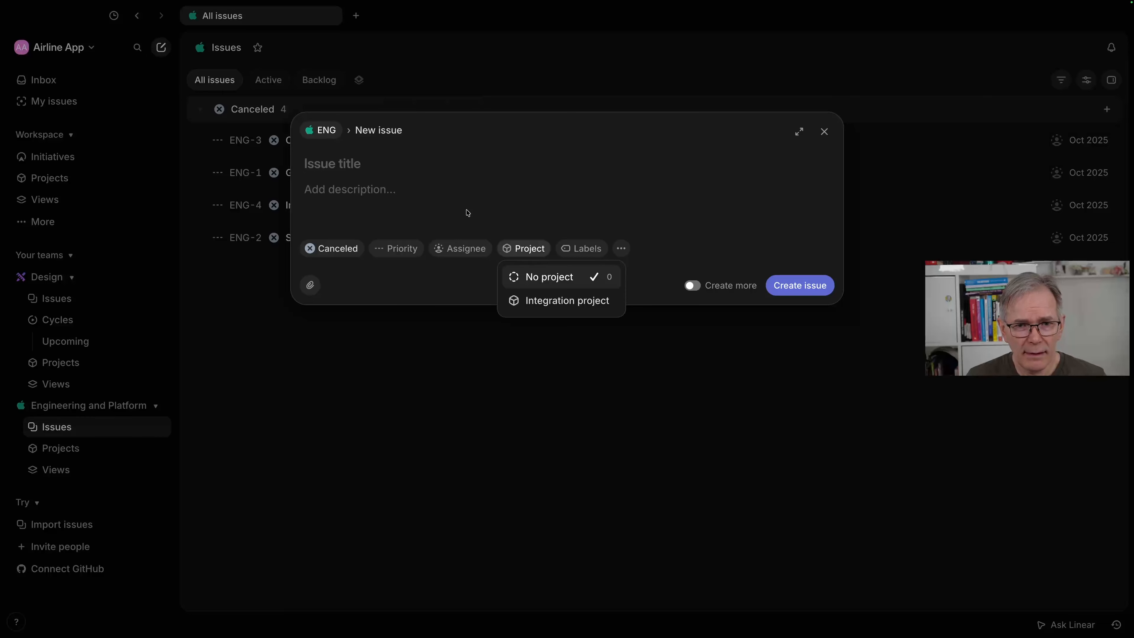
click(826, 134)
click(825, 133)
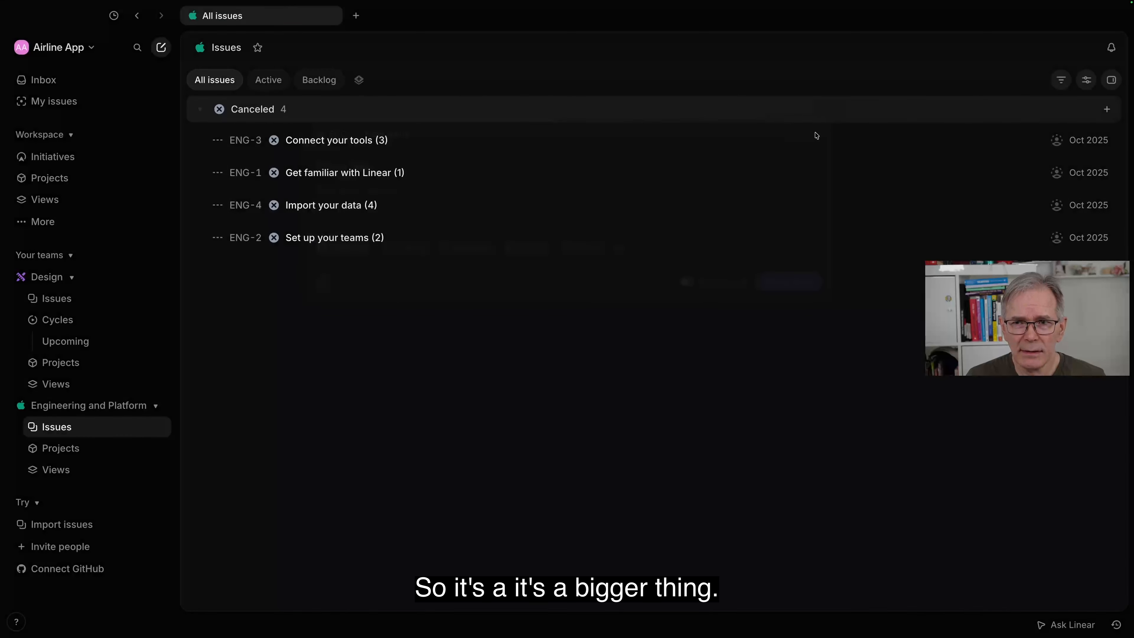
click(46, 157)
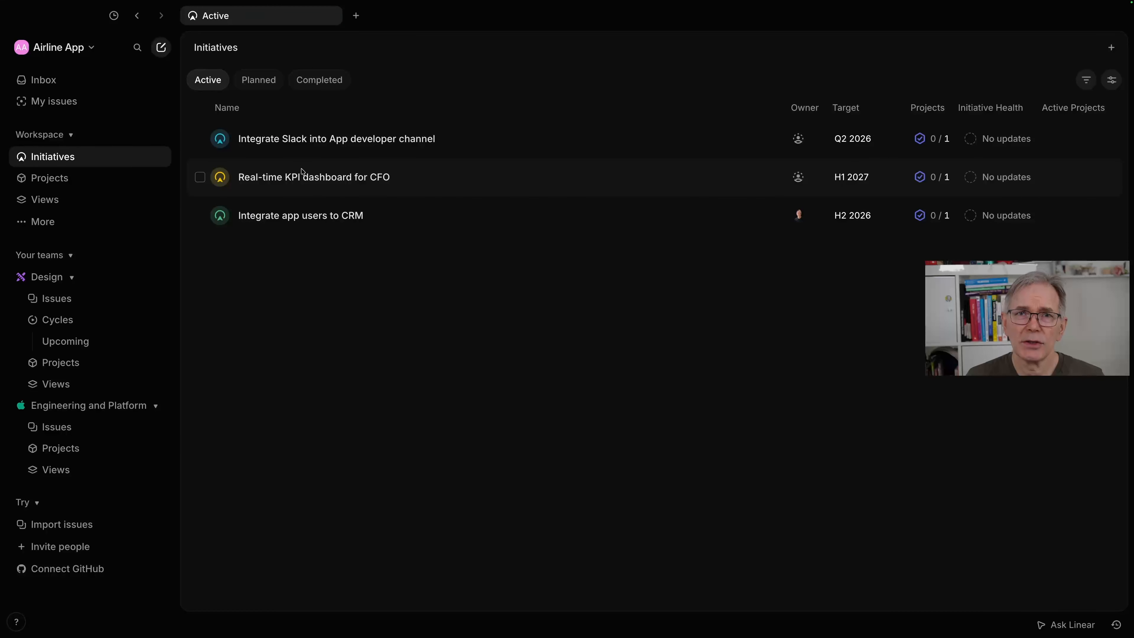